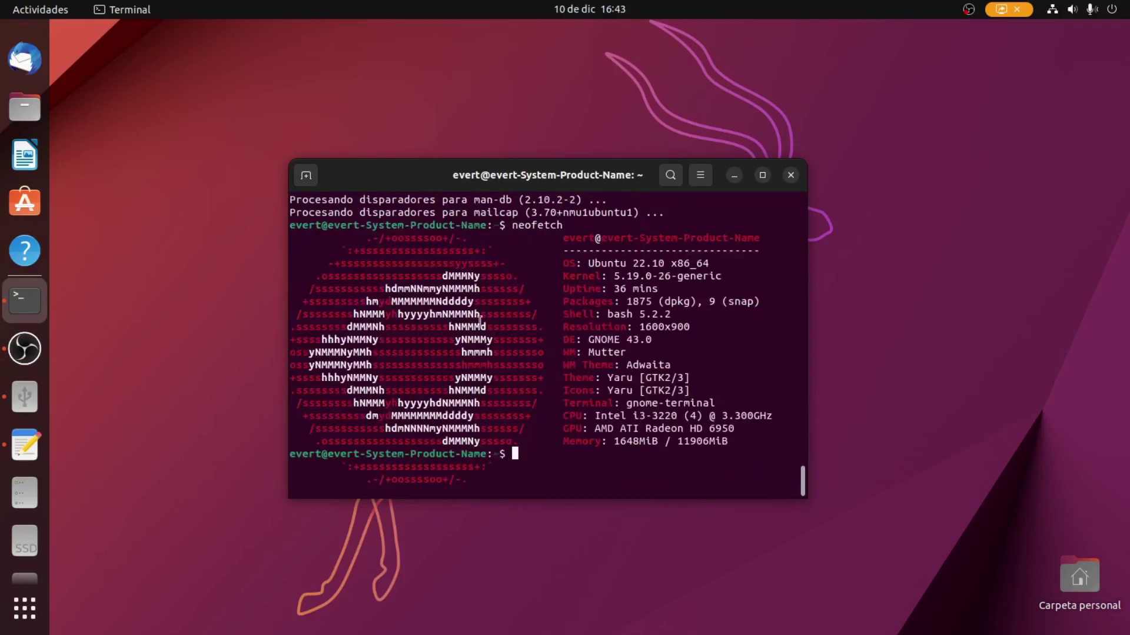
Maximize the terminal window and examine the neofetch details for OS, kernel, packages, resolution, desktop environment, memory, GPU and CPU.
{"action": "left_click", "coordinate": [763, 175]}
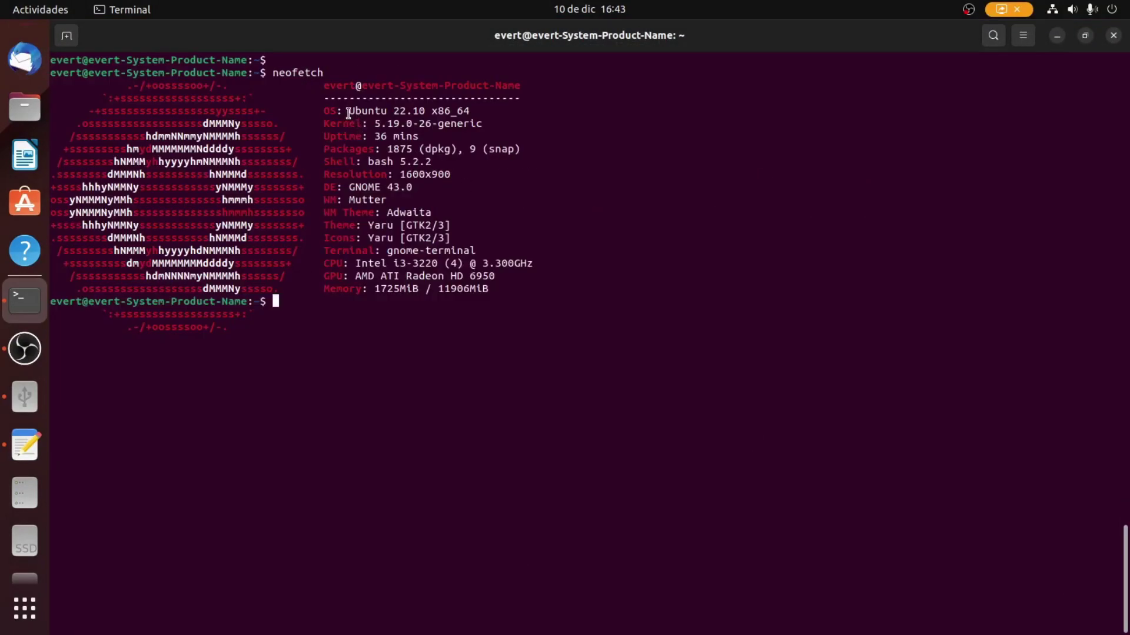
{"action": "left_click_drag", "start_coordinate": [349, 114], "coordinate": [458, 112]}
{"action": "double_click", "coordinate": [339, 125]}
{"action": "double_click", "coordinate": [339, 149]}
{"action": "double_click", "coordinate": [342, 175]}
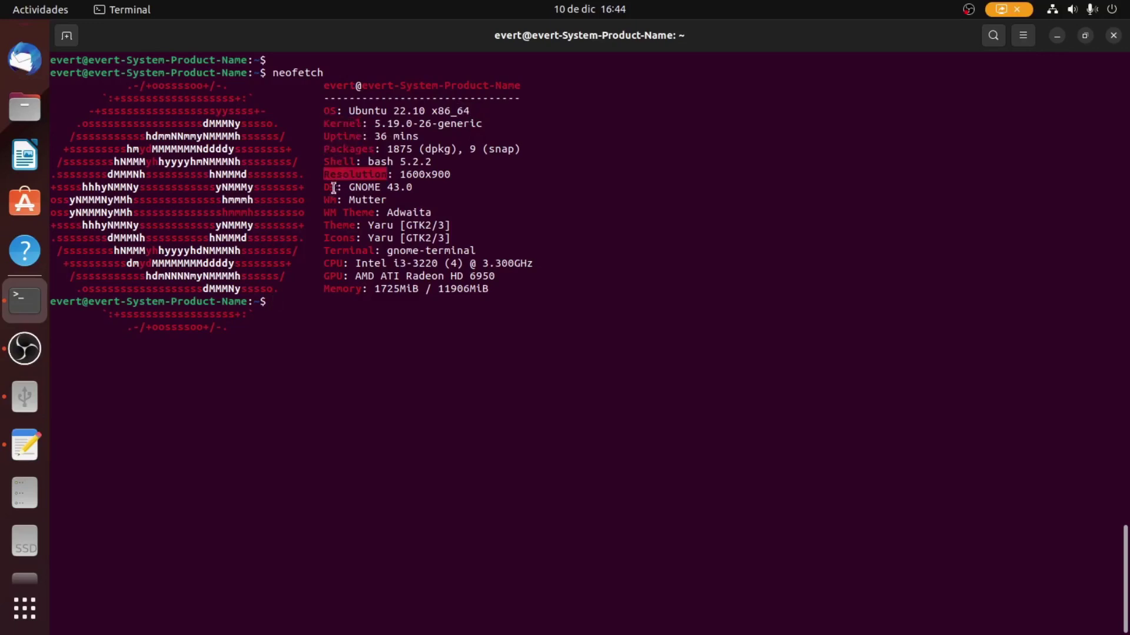
{"action": "left_click_drag", "start_coordinate": [347, 187], "coordinate": [399, 186]}
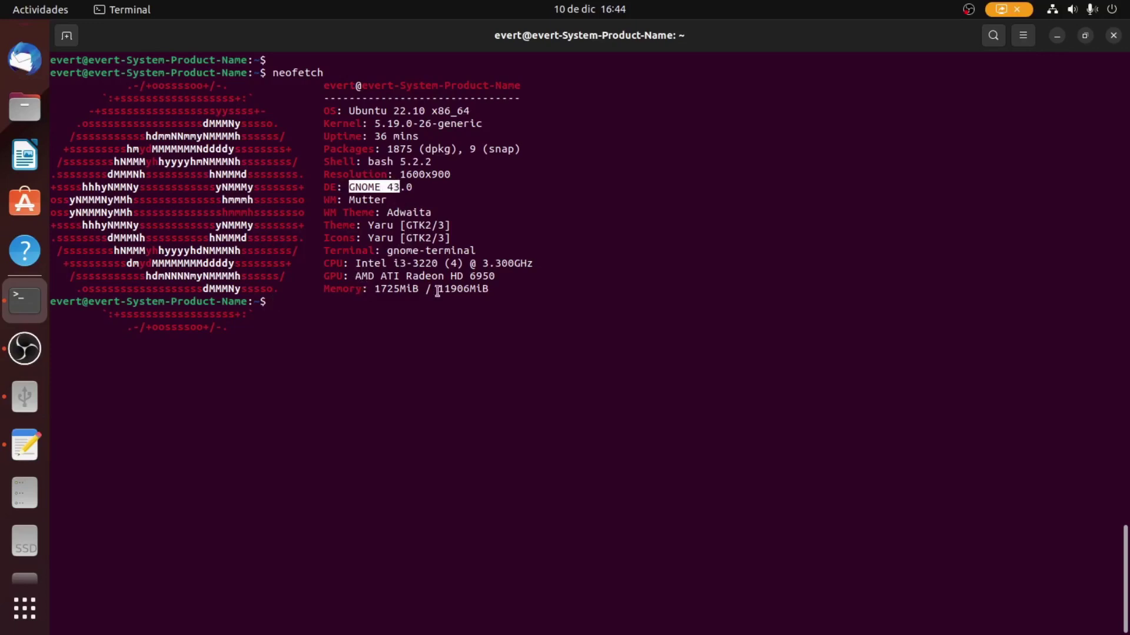
{"action": "left_click_drag", "start_coordinate": [438, 288], "coordinate": [490, 291]}
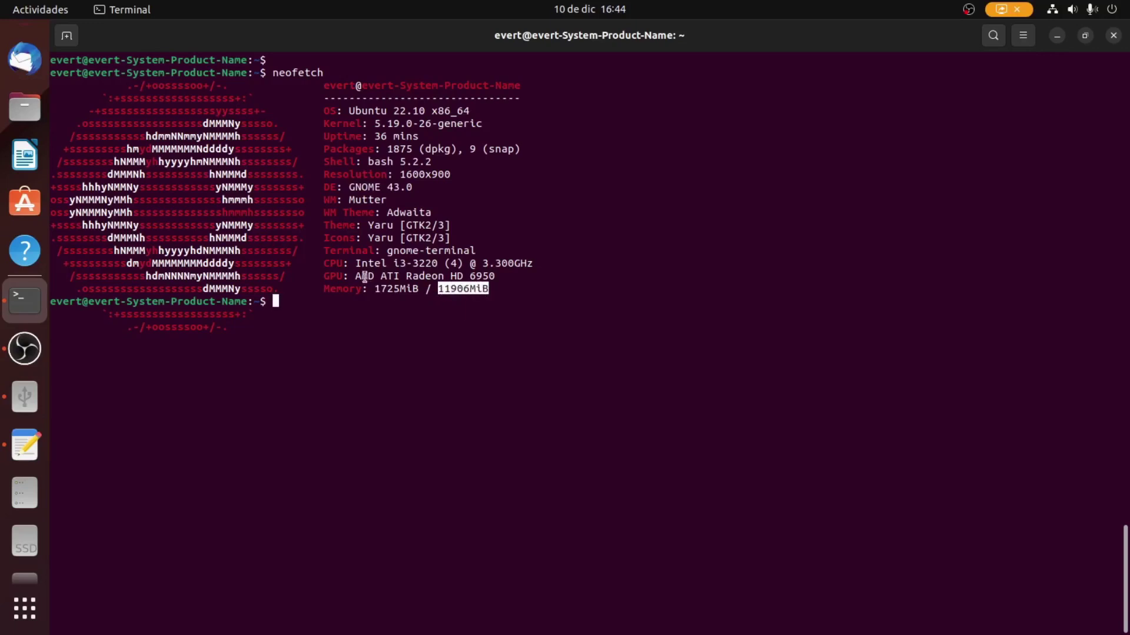
{"action": "left_click_drag", "start_coordinate": [357, 279], "coordinate": [450, 279]}
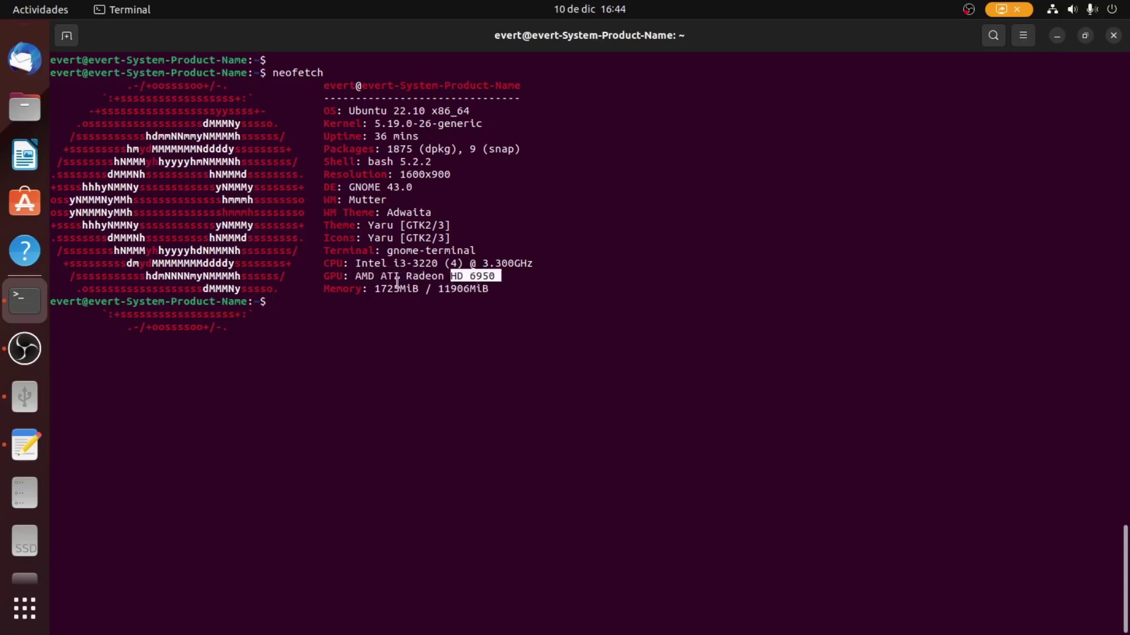
{"action": "left_click_drag", "start_coordinate": [356, 263], "coordinate": [406, 263]}
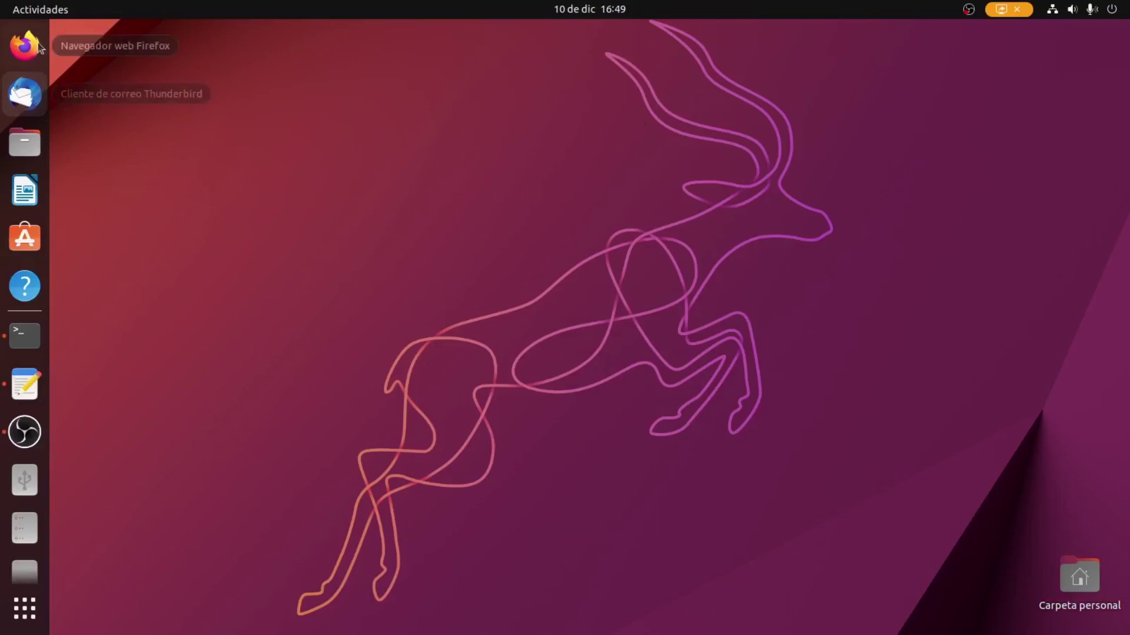
Open the Archivos file manager, look over the personal folders, view the contents of Imágenes and return to the personal folder.
{"action": "left_click", "coordinate": [30, 149]}
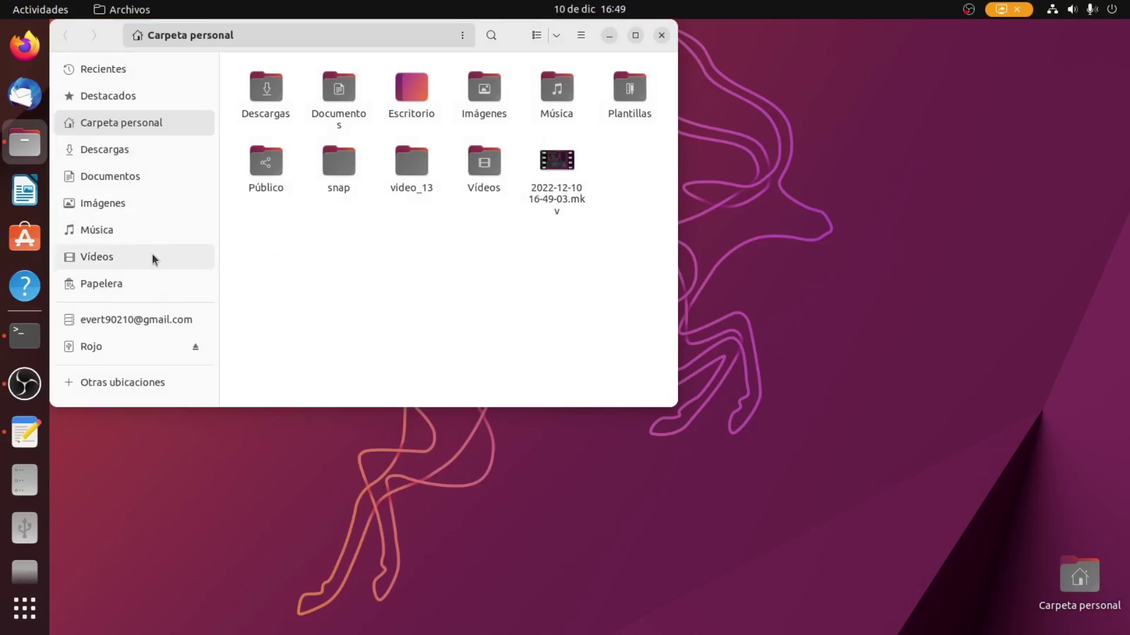
{"action": "left_click", "coordinate": [270, 111]}
{"action": "left_click", "coordinate": [353, 113]}
{"action": "left_click", "coordinate": [414, 114]}
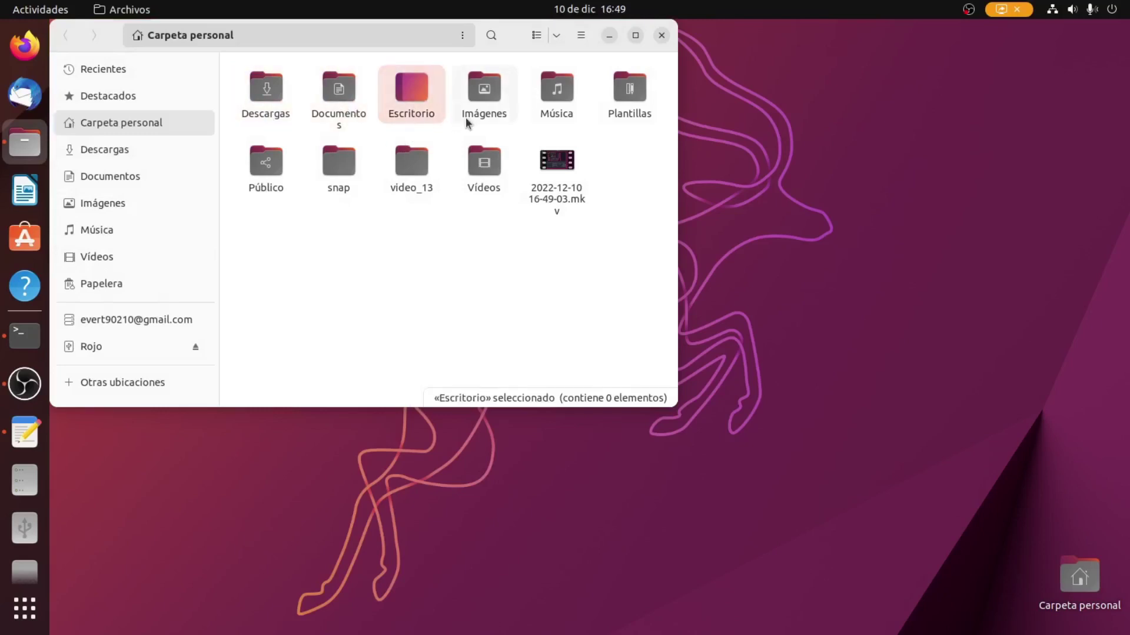
{"action": "double_click", "coordinate": [483, 94]}
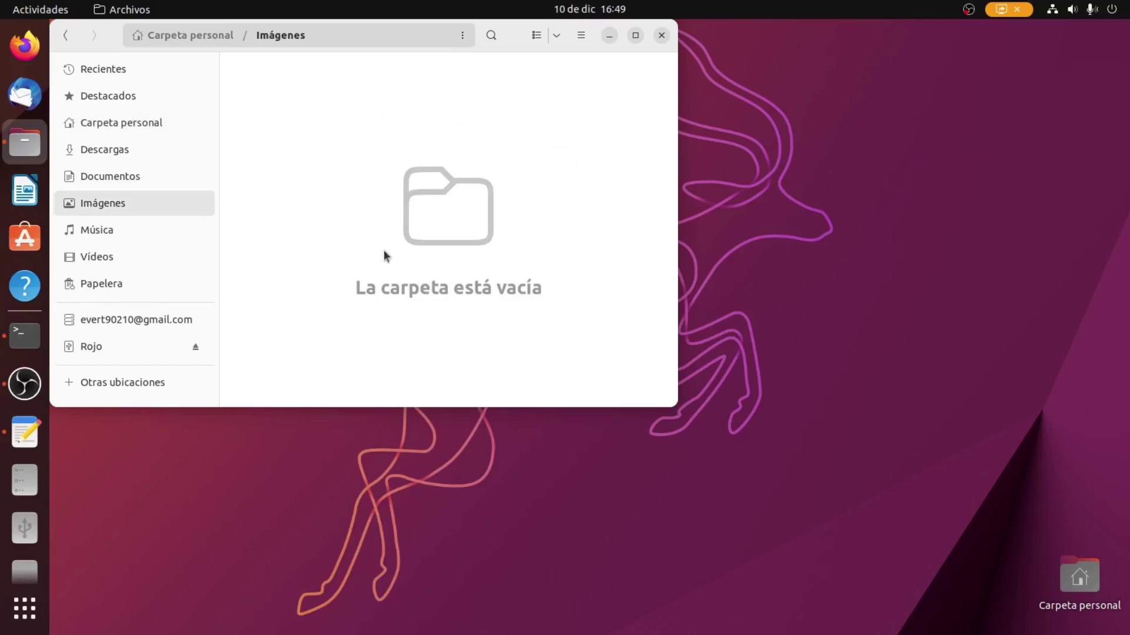
{"action": "left_click", "coordinate": [67, 35]}
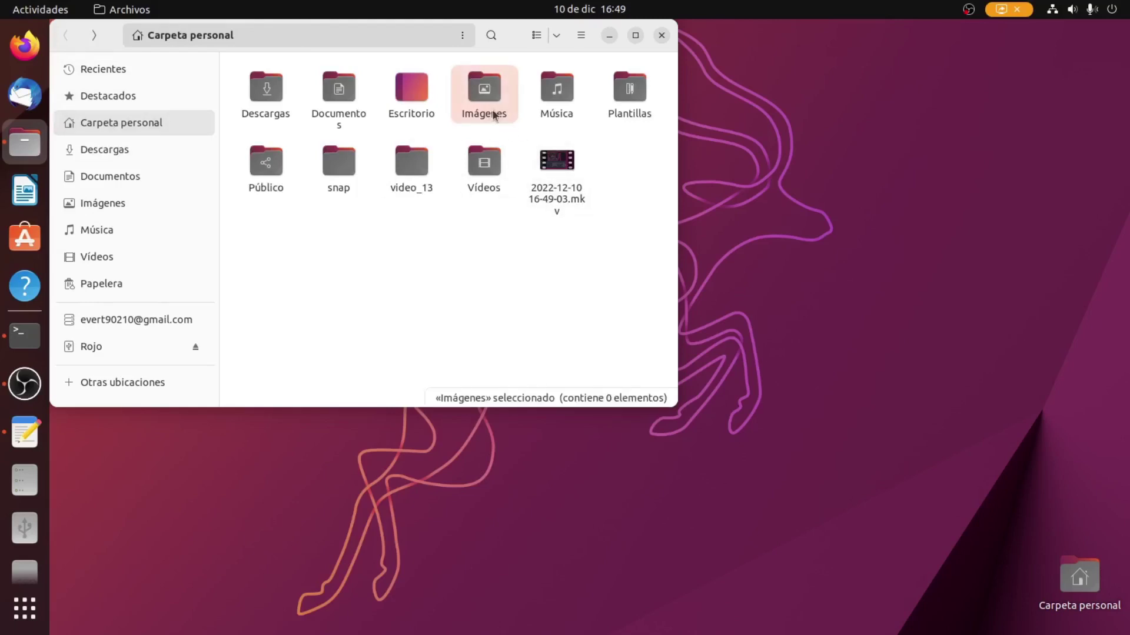
View the contents of the Música, Imágenes and Descargas folders, return to the personal folder and close the file manager.
{"action": "double_click", "coordinate": [553, 101]}
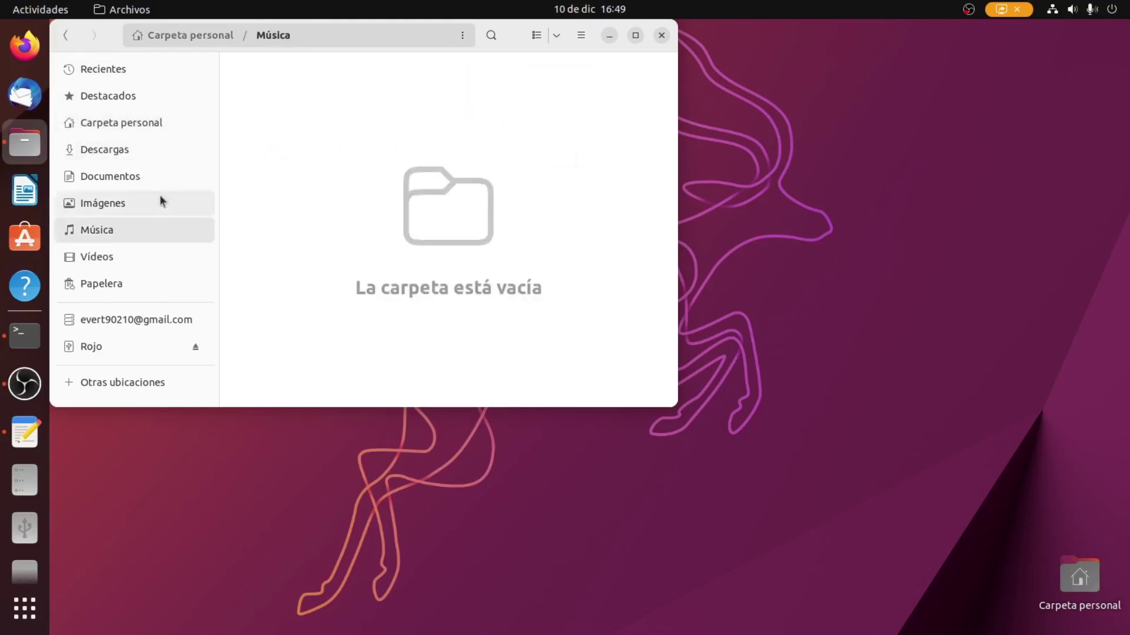
{"action": "left_click", "coordinate": [105, 204]}
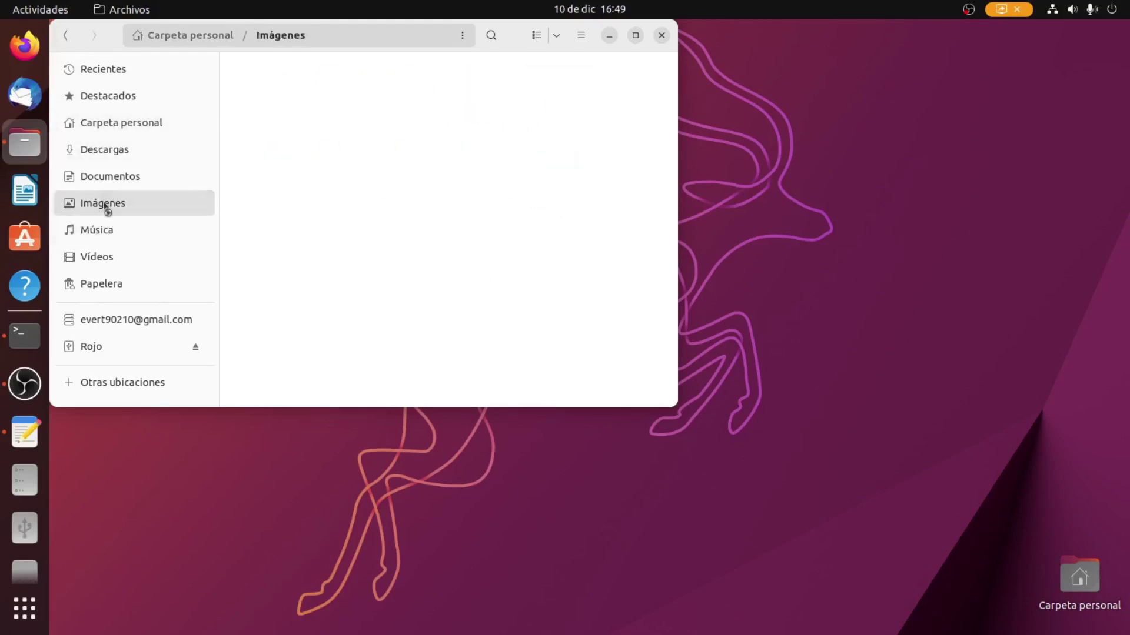
{"action": "left_click", "coordinate": [100, 128]}
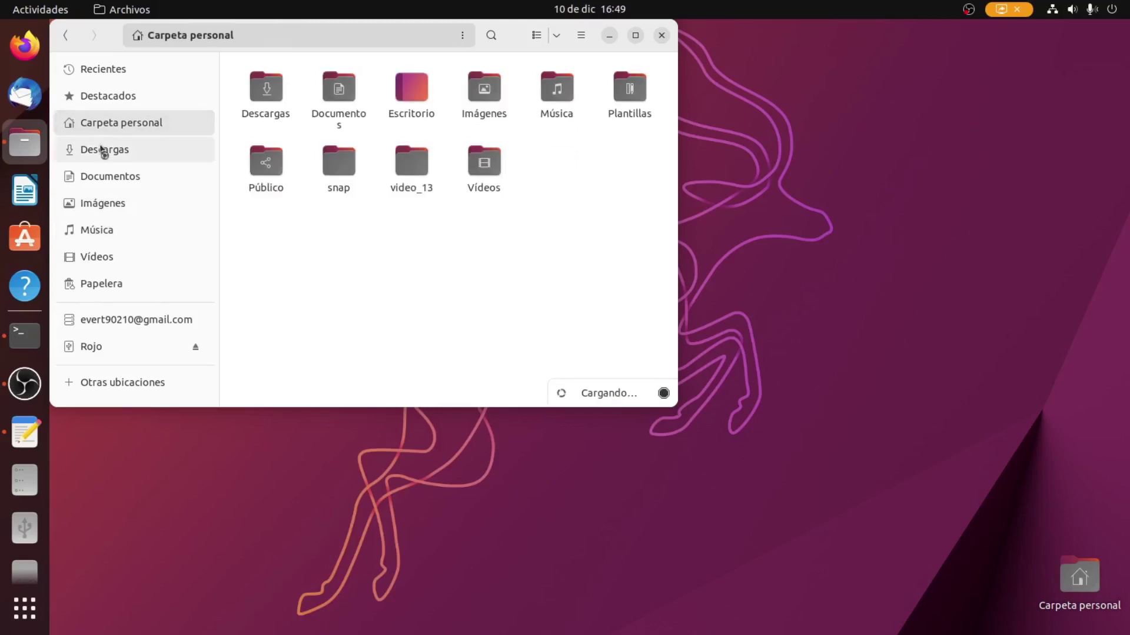
{"action": "double_click", "coordinate": [266, 100]}
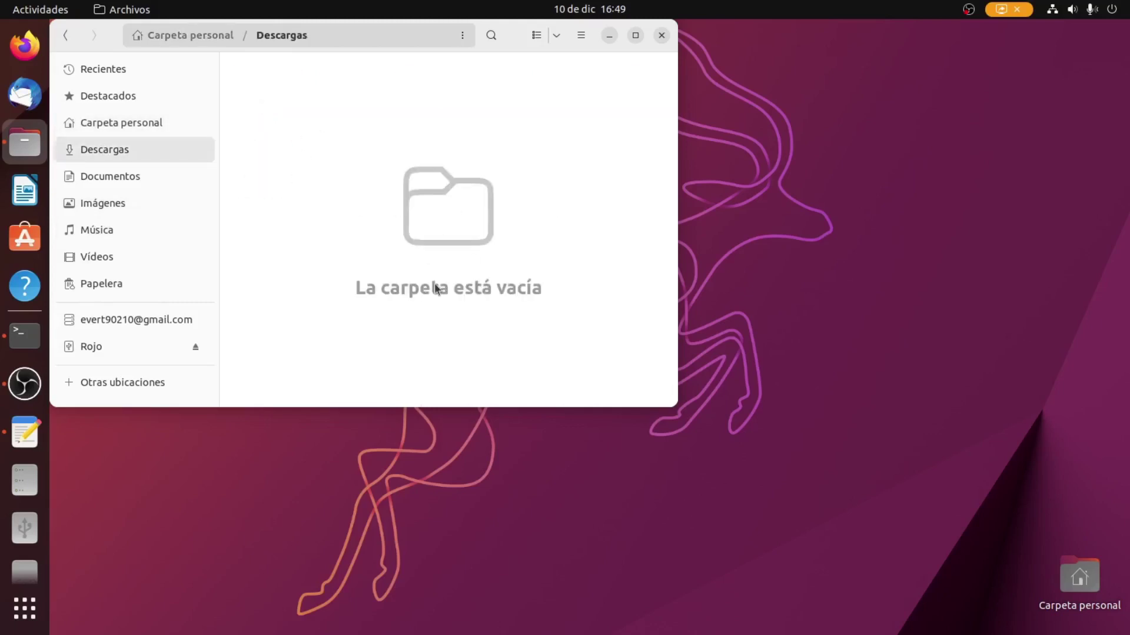
{"action": "left_click", "coordinate": [121, 129]}
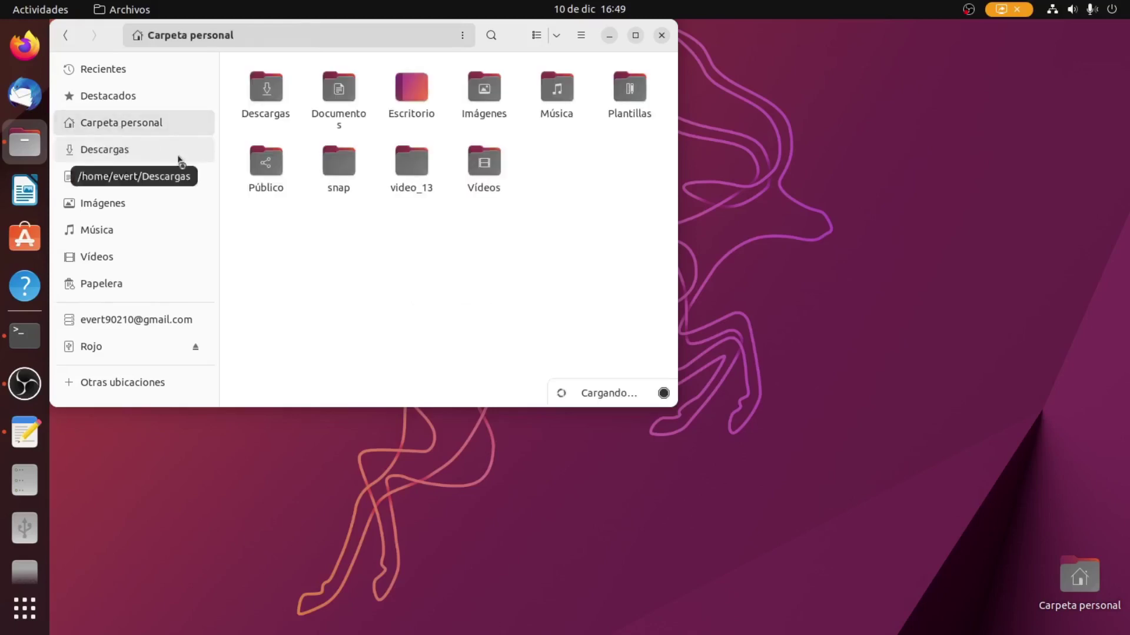
{"action": "left_click", "coordinate": [661, 35]}
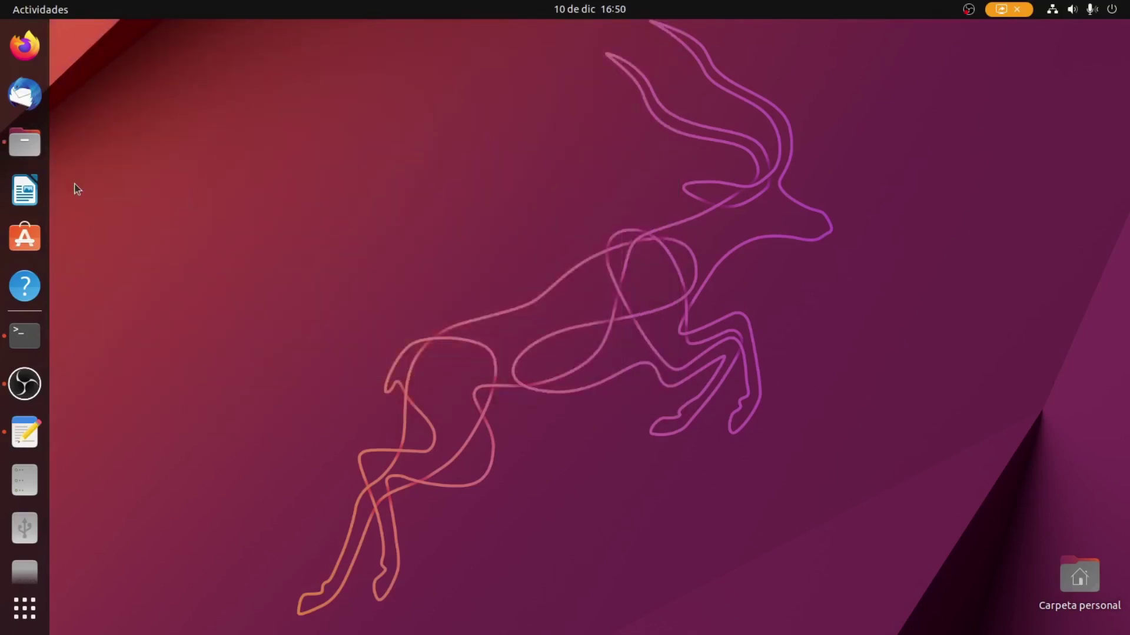
Launch Firefox, check its version in the About Firefox information and close the browser.
{"action": "left_click", "coordinate": [28, 51]}
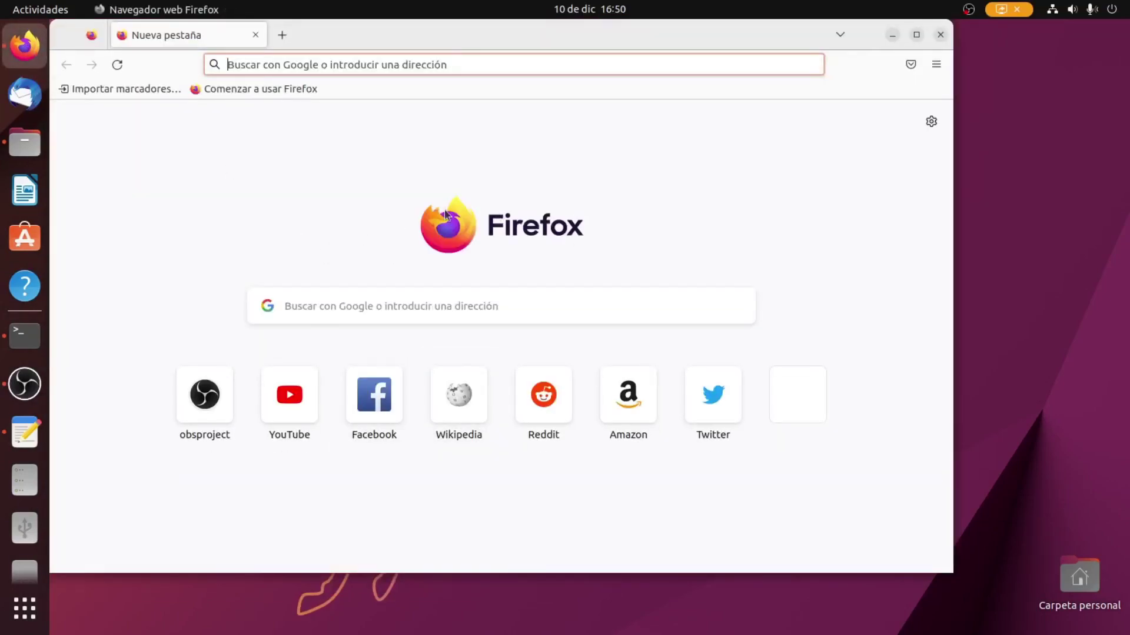
{"action": "left_click", "coordinate": [935, 64]}
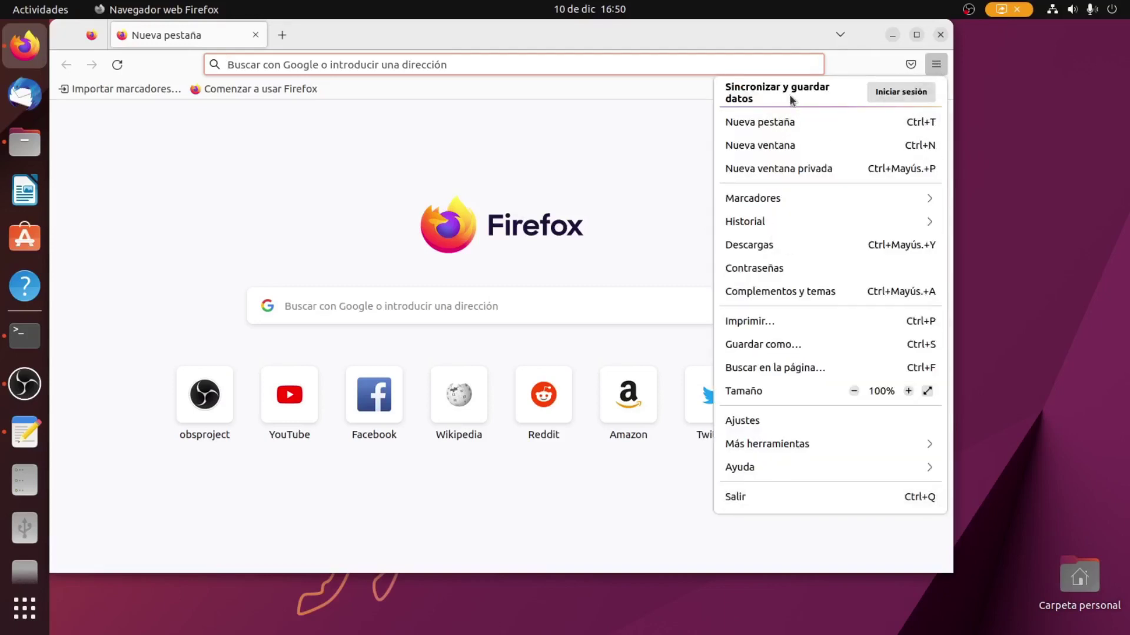
{"action": "key", "text": "Escape"}
{"action": "key", "text": "alt"}
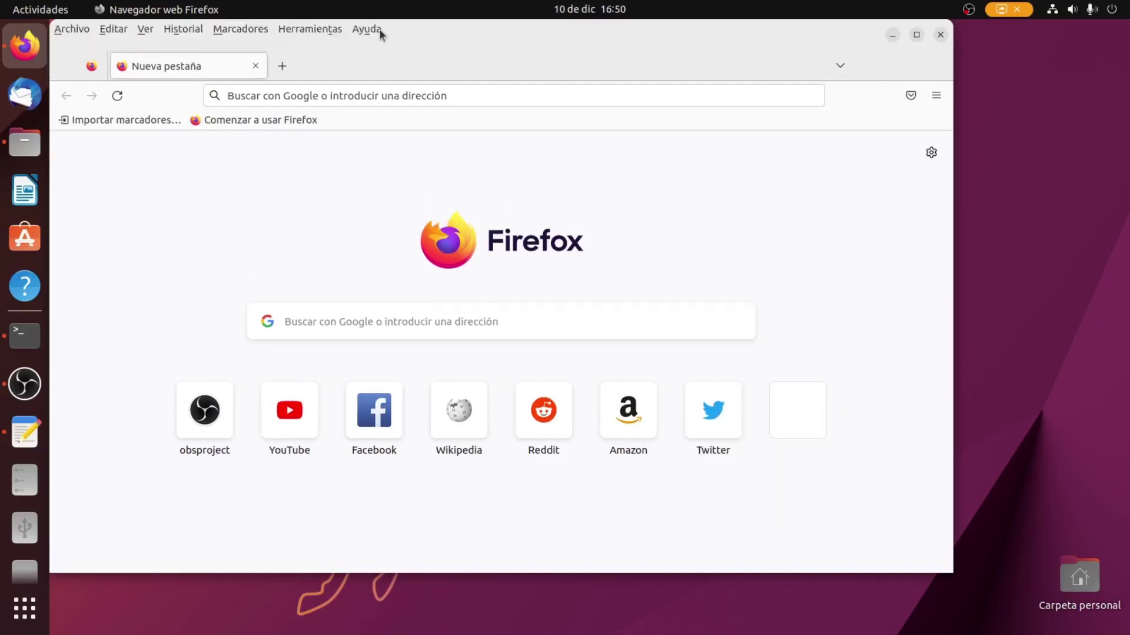
{"action": "left_click", "coordinate": [373, 29]}
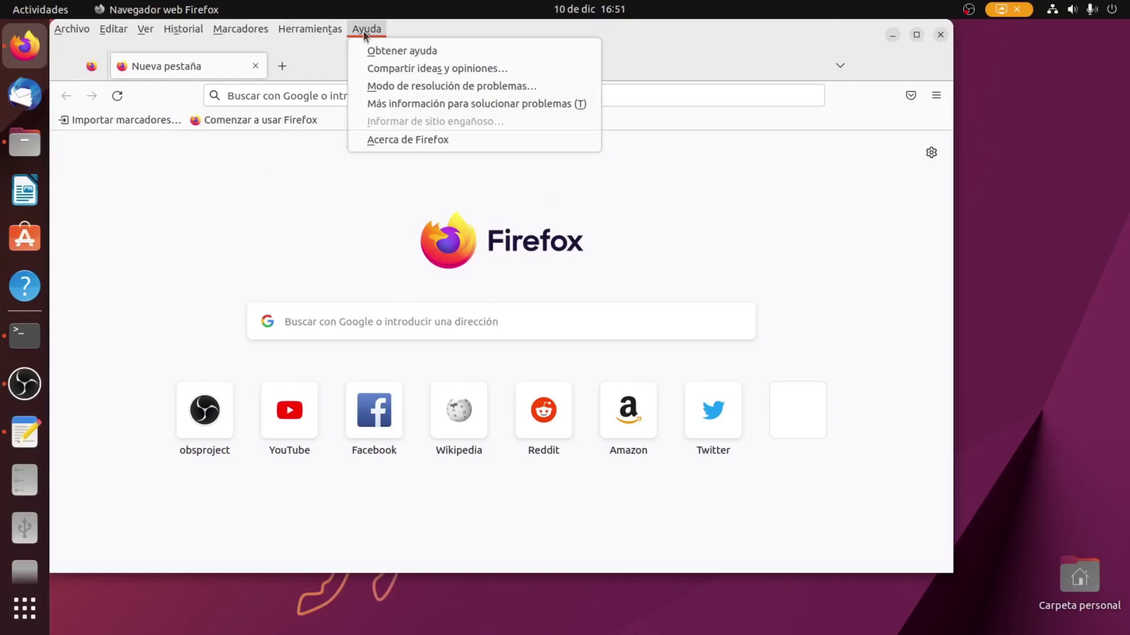
{"action": "left_click", "coordinate": [385, 142]}
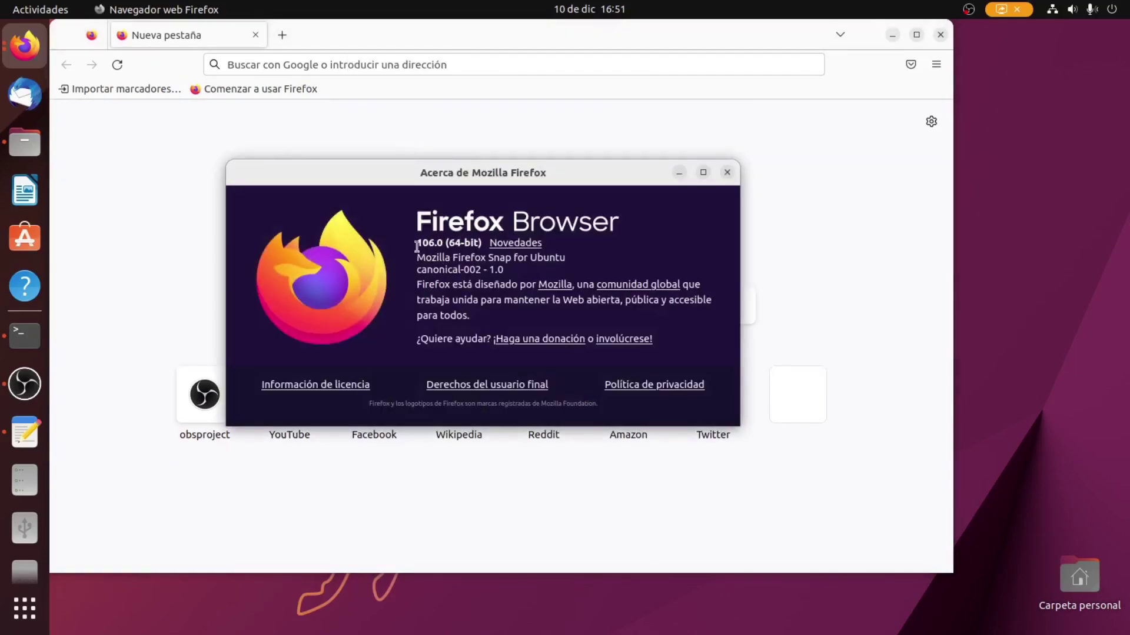
{"action": "left_click_drag", "start_coordinate": [417, 244], "coordinate": [433, 242]}
{"action": "left_click", "coordinate": [268, 65]}
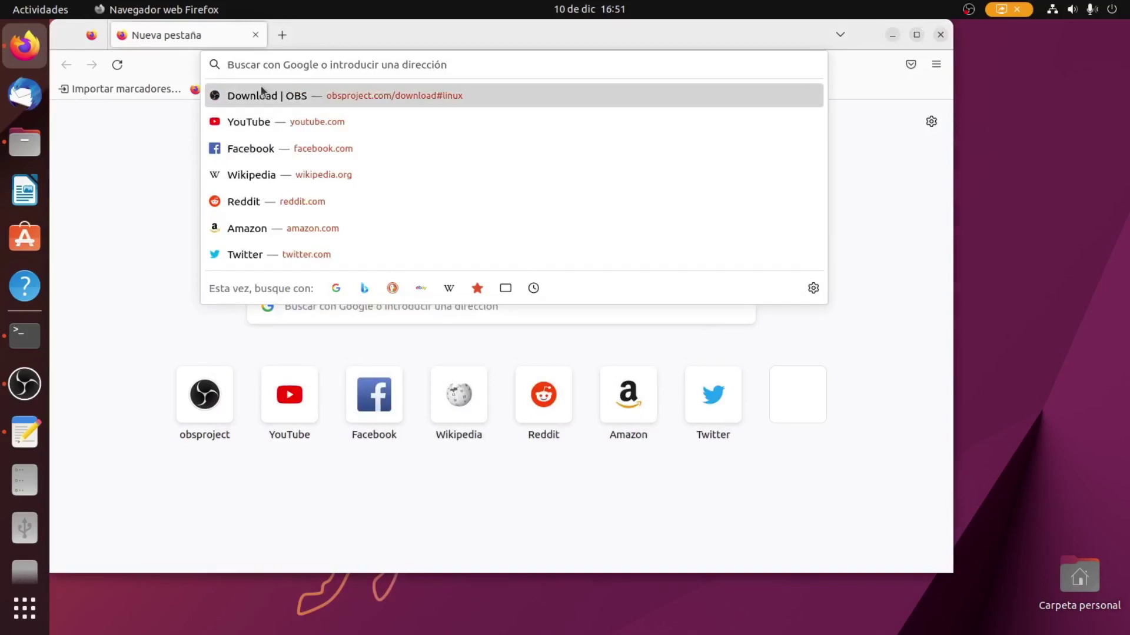
{"action": "key", "text": "Escape"}
{"action": "left_click", "coordinate": [940, 35]}
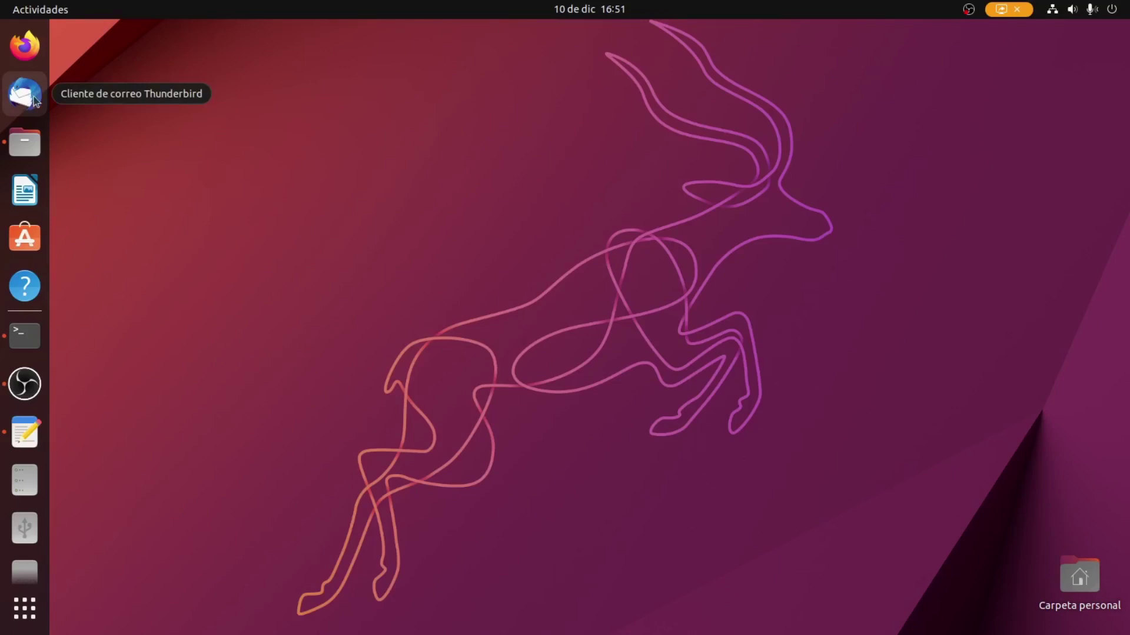
Launch LibreOffice Writer, enter the text "Hola como estan" in the blank document and dismiss the version 7.4 notice.
{"action": "left_click", "coordinate": [28, 192]}
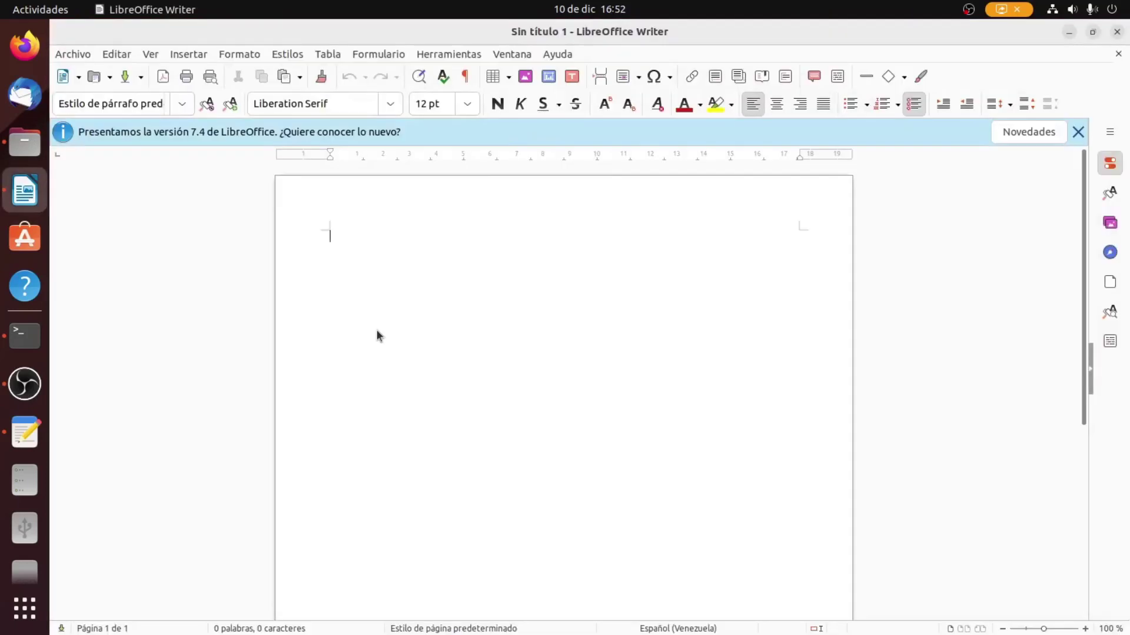
{"action": "type", "text": "hola como estan"}
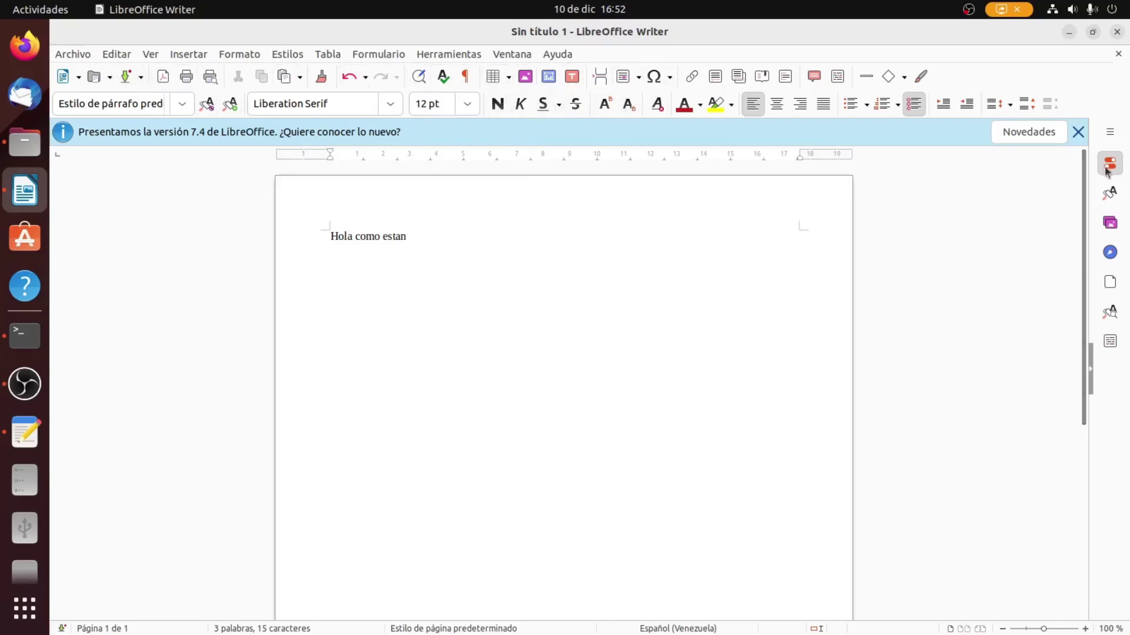
{"action": "left_click", "coordinate": [1078, 131]}
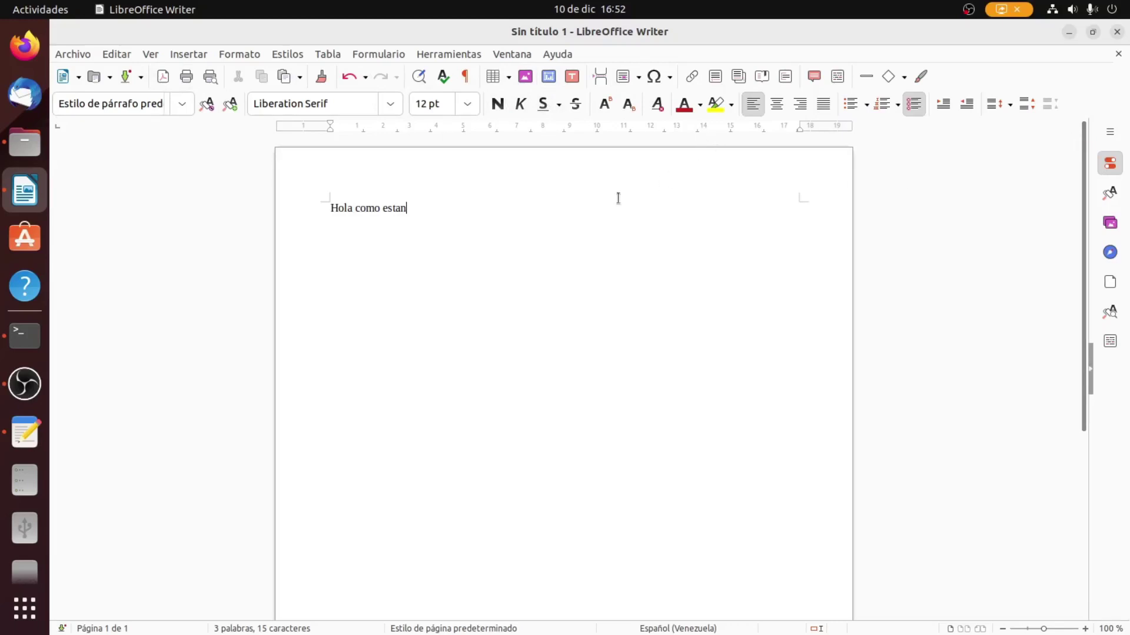
Try right, left and justified alignment on the line "Hola como estan" and leave it centred.
{"action": "left_click_drag", "start_coordinate": [419, 211], "coordinate": [331, 210]}
{"action": "left_click", "coordinate": [777, 106]}
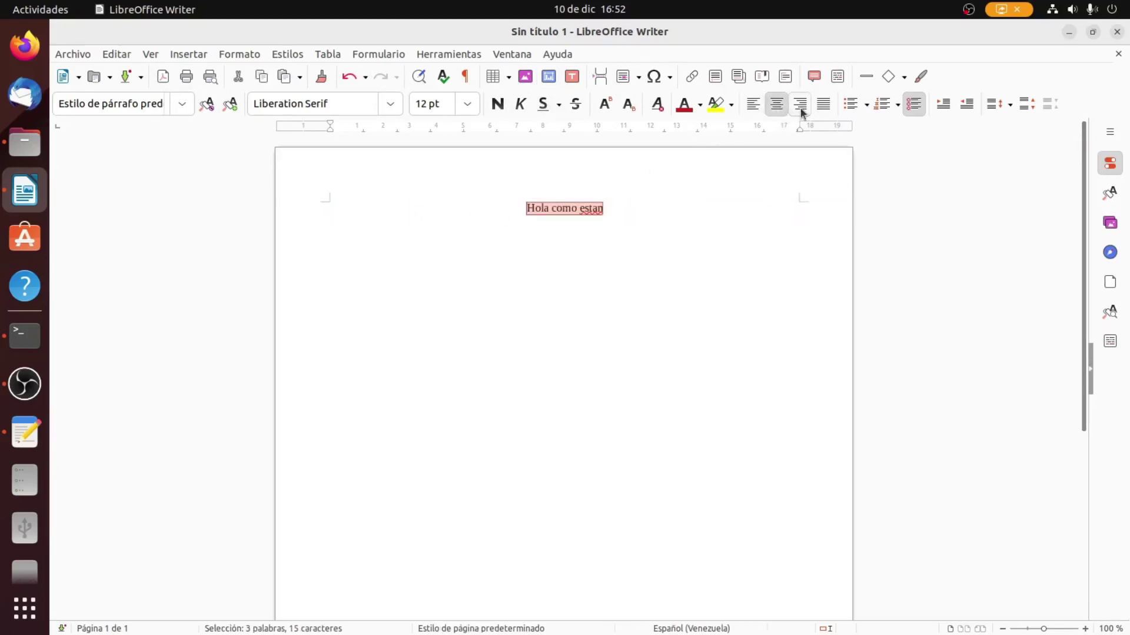
{"action": "left_click", "coordinate": [801, 112]}
{"action": "left_click", "coordinate": [753, 105]}
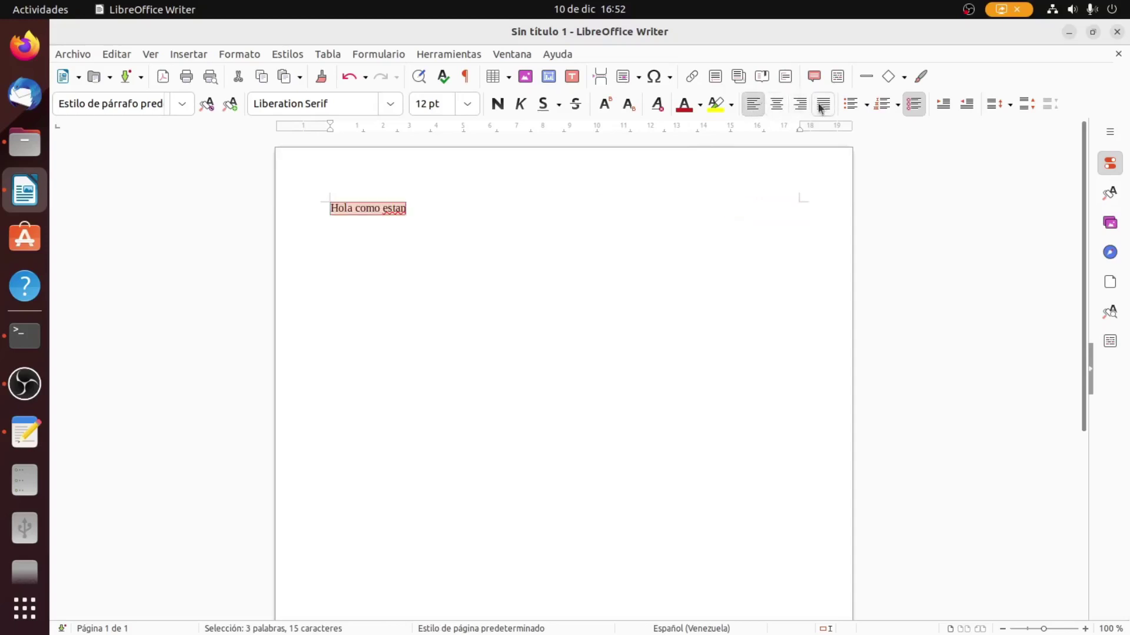
{"action": "left_click", "coordinate": [822, 106]}
{"action": "left_click", "coordinate": [776, 105]}
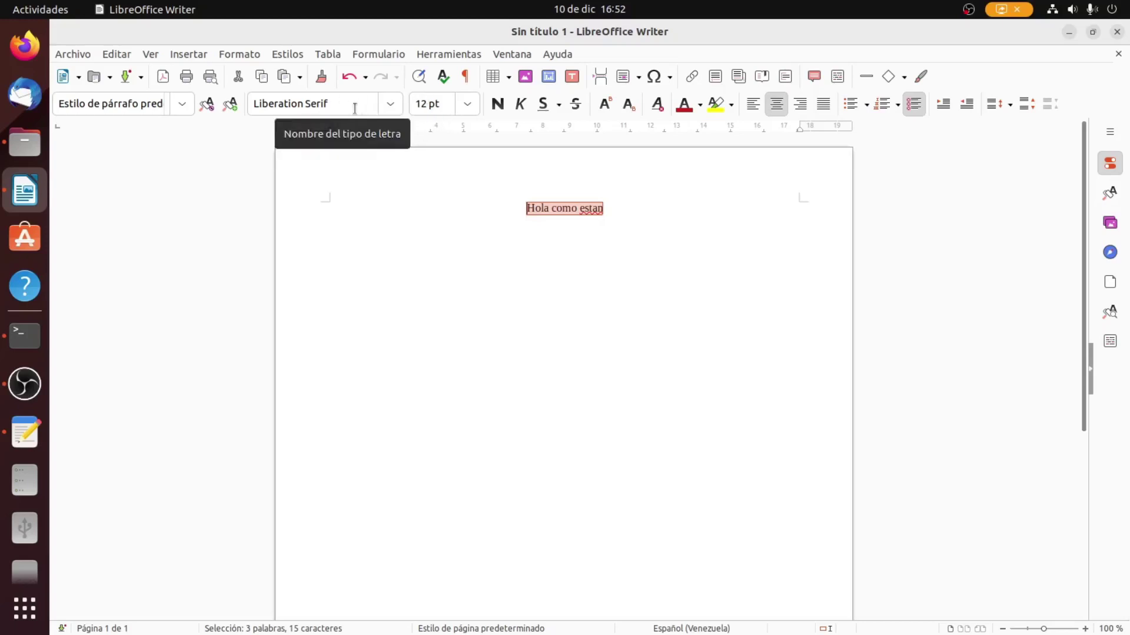
{"action": "left_click", "coordinate": [390, 104]}
{"action": "left_click", "coordinate": [390, 105]}
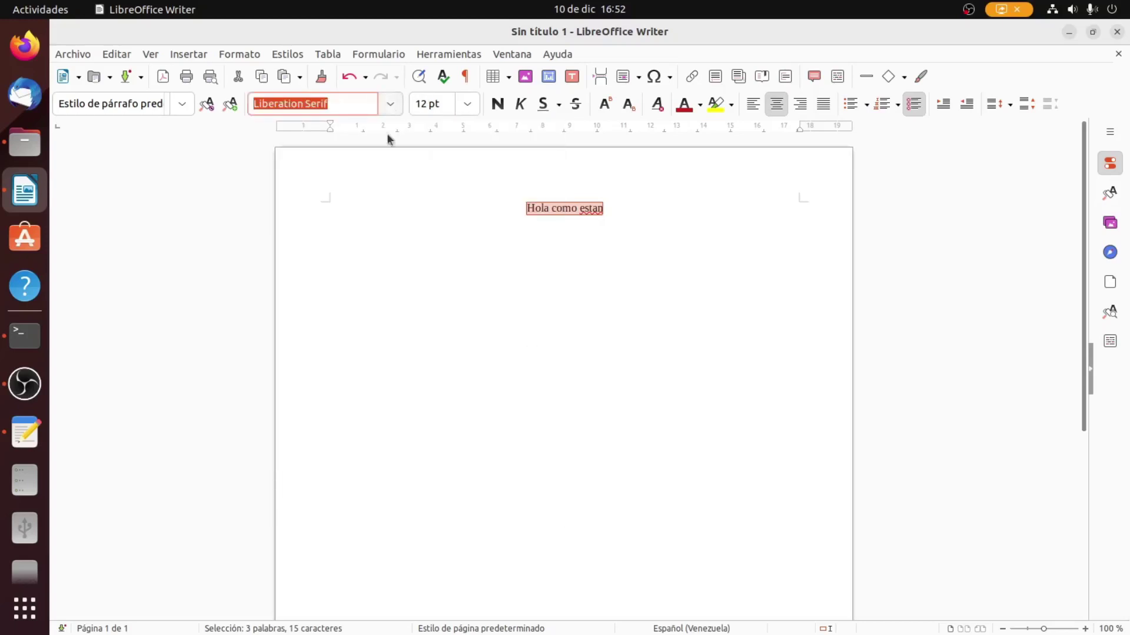
{"action": "left_click", "coordinate": [520, 290]}
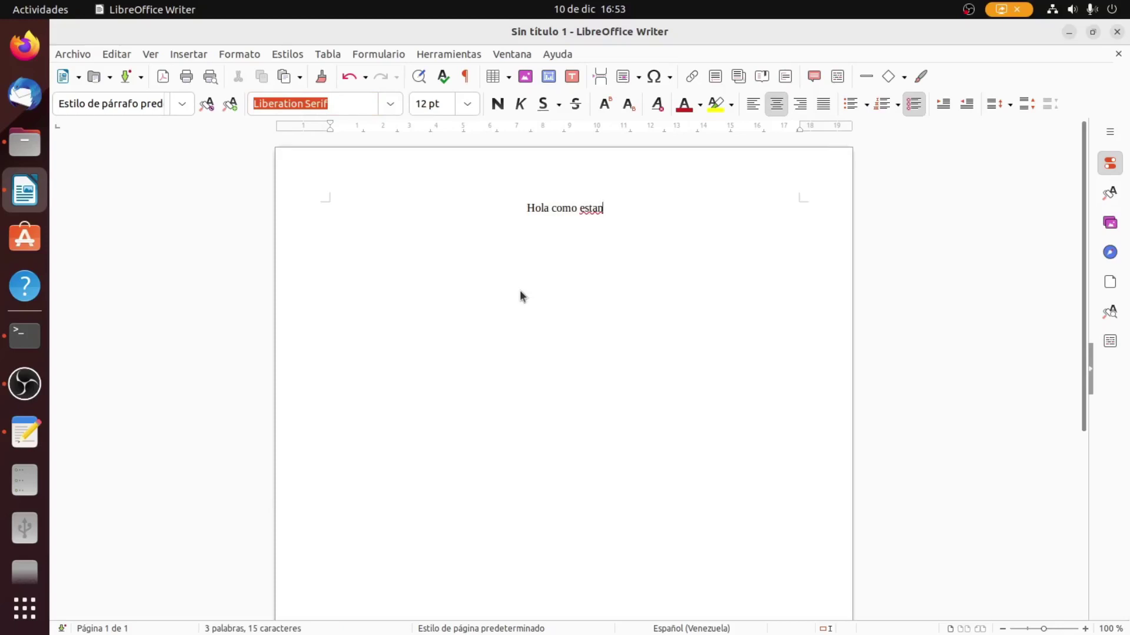
Save the document as "Sin título 1" in the Documentos folder in ODF text format (.odt).
{"action": "left_click", "coordinate": [73, 54]}
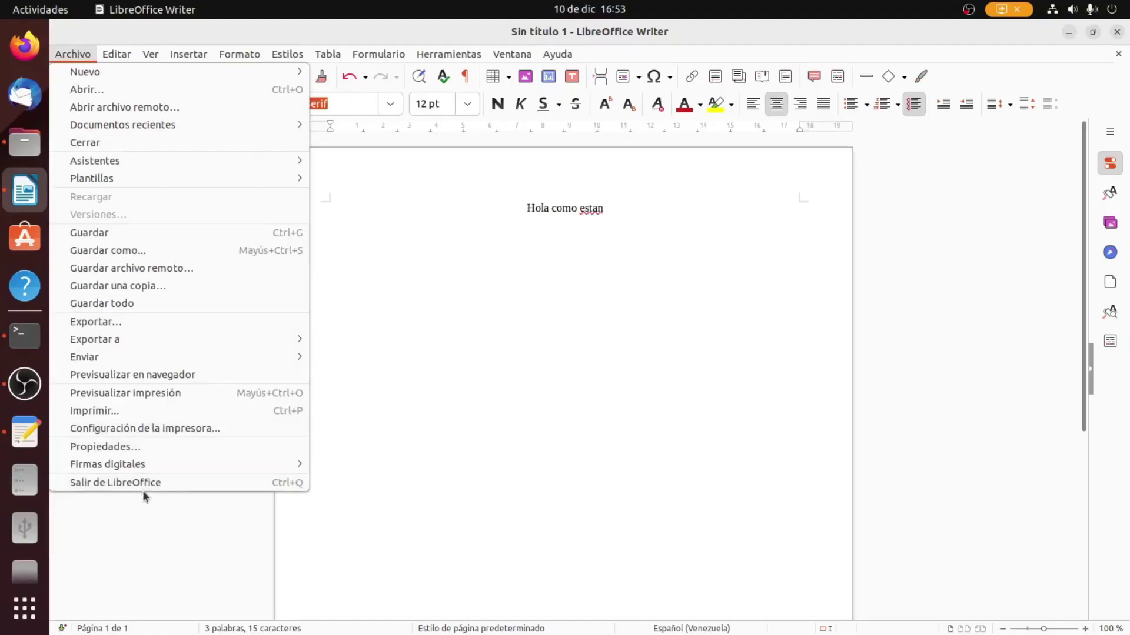
{"action": "left_click", "coordinate": [110, 252]}
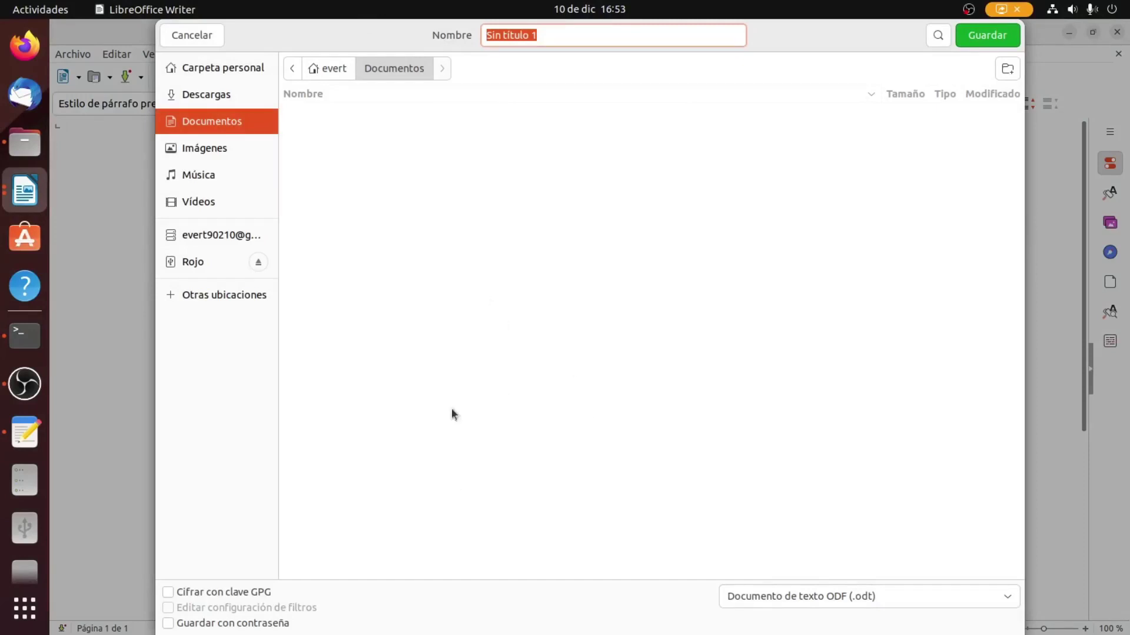
{"action": "key", "text": "Return"}
Open the About LibreOffice information to check the installed version.
{"action": "left_click", "coordinate": [557, 53]}
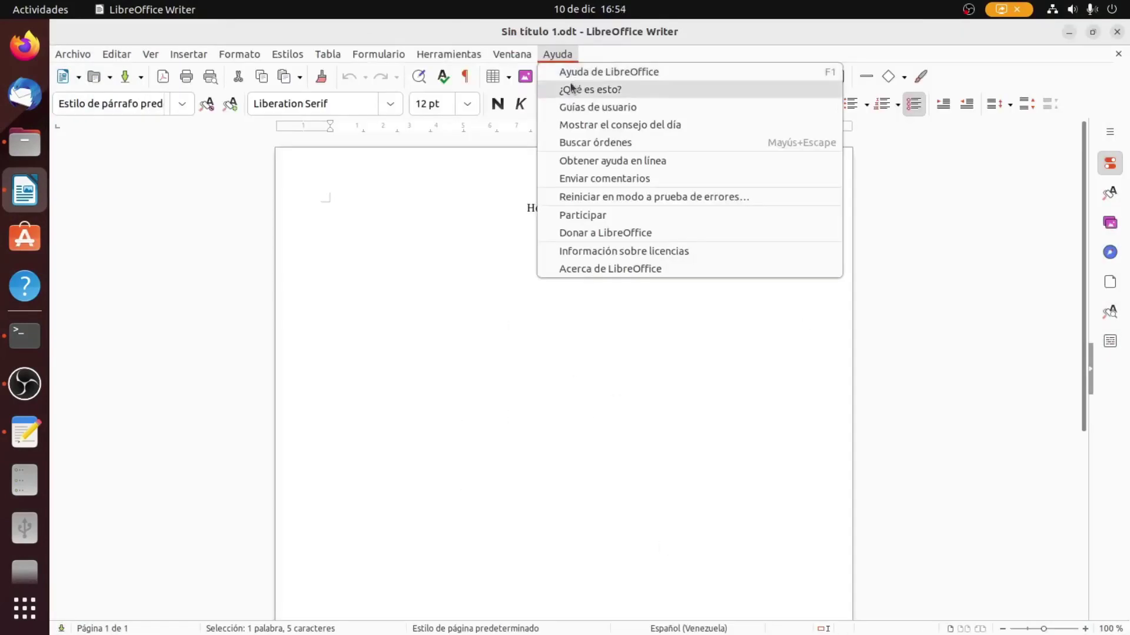
{"action": "left_click", "coordinate": [634, 270]}
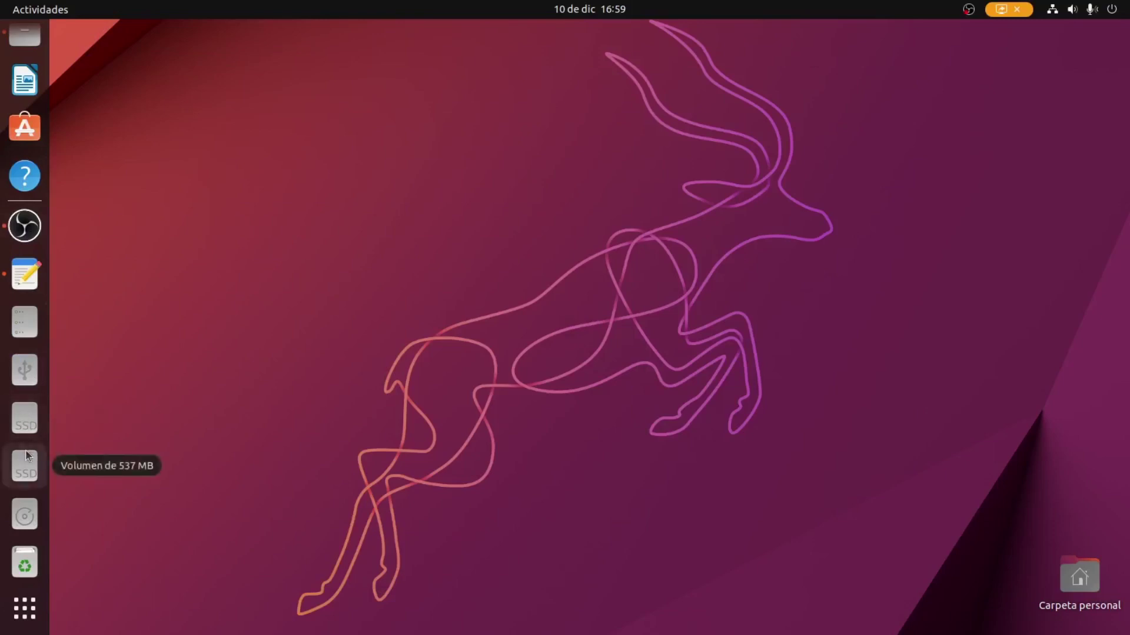
Open the Papelera and look over the deleted files it contains.
{"action": "left_click", "coordinate": [24, 566]}
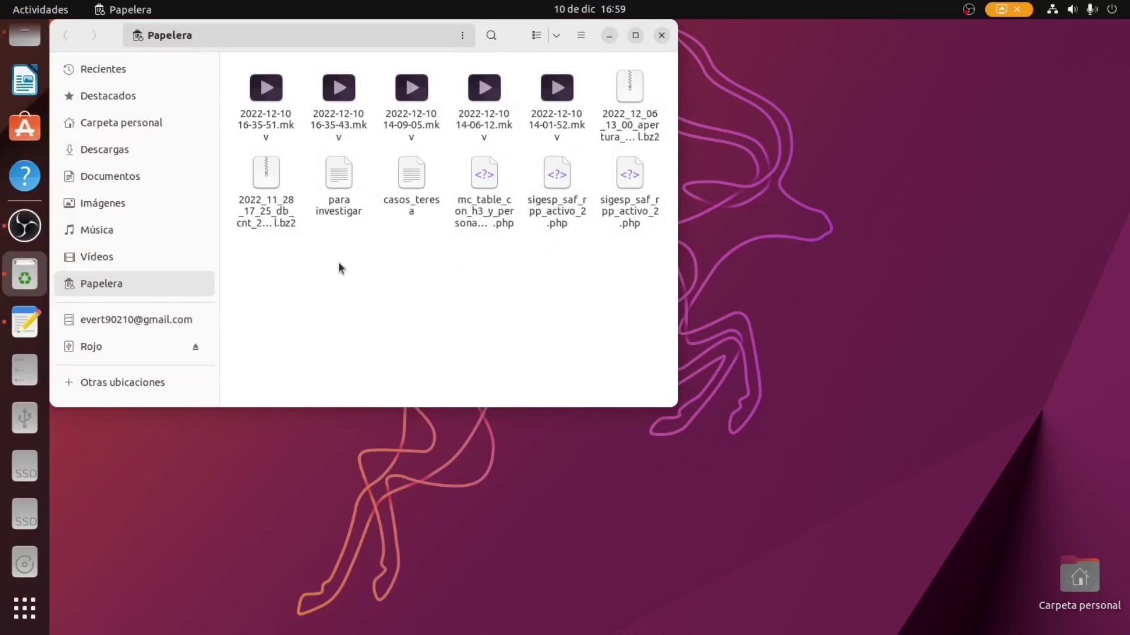
{"action": "left_click_drag", "start_coordinate": [266, 280], "coordinate": [353, 264]}
{"action": "right_click", "coordinate": [389, 274]}
{"action": "left_click", "coordinate": [433, 364]}
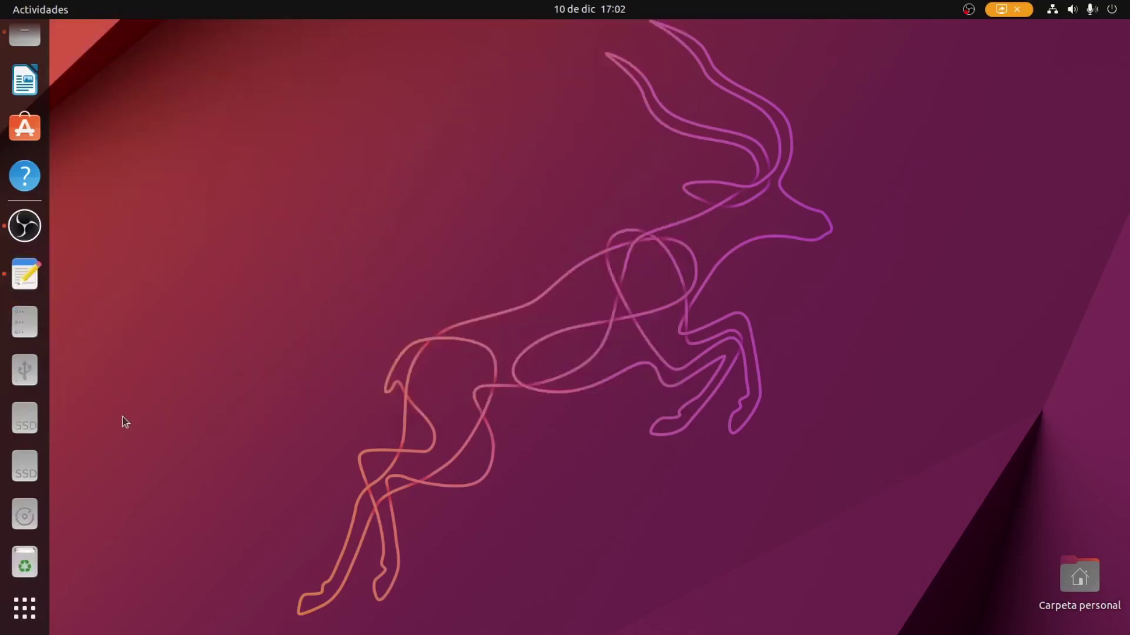
Launch the Calculator, move its window towards the middle of the desktop and calculate 50+80.
{"action": "left_click", "coordinate": [24, 609]}
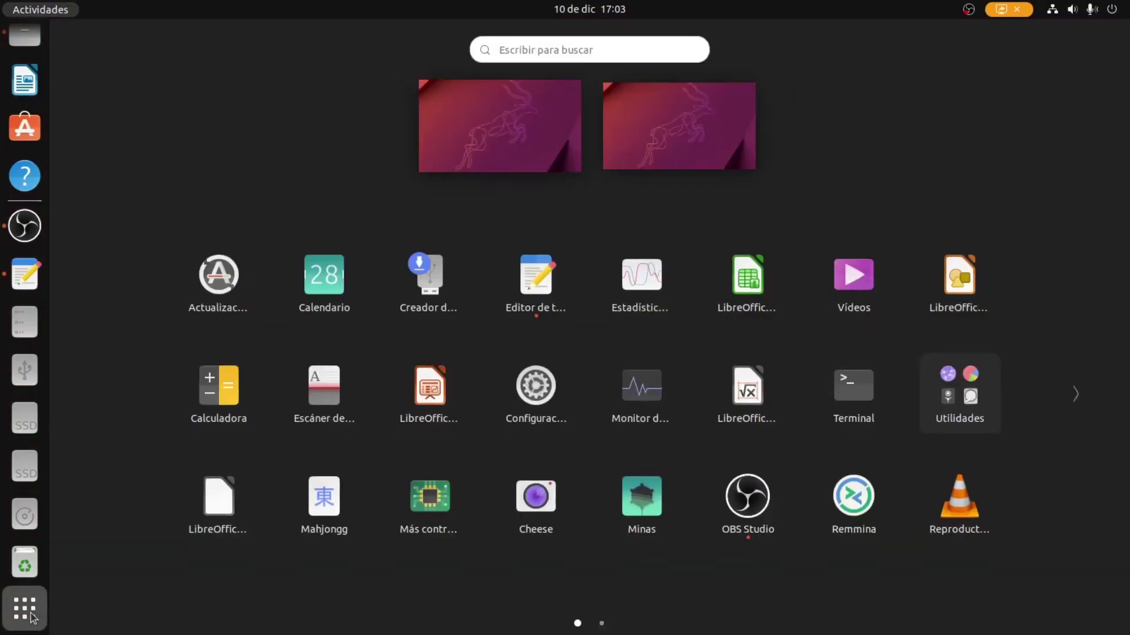
{"action": "left_click", "coordinate": [193, 401]}
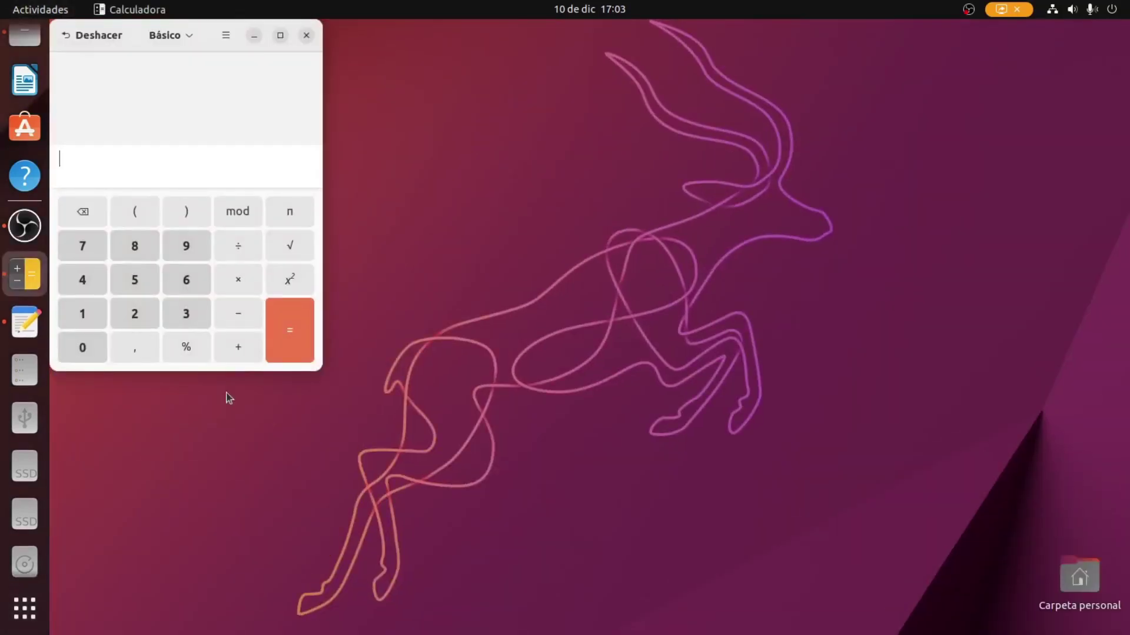
{"action": "left_click_drag", "start_coordinate": [136, 36], "coordinate": [427, 145]}
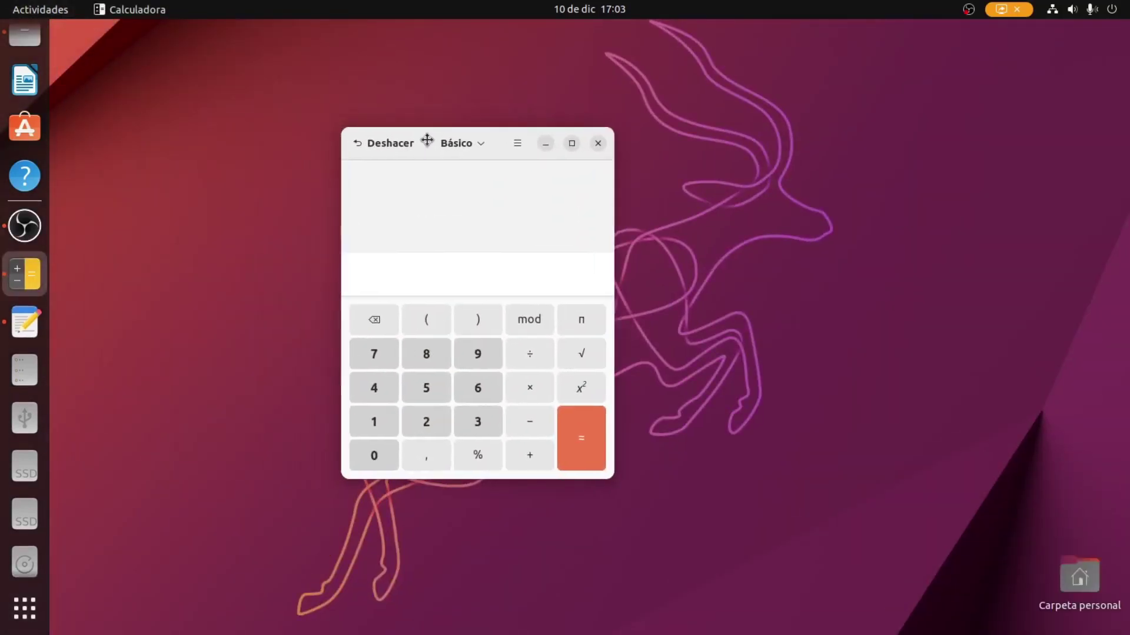
{"action": "left_click", "coordinate": [422, 395]}
{"action": "left_click", "coordinate": [366, 461]}
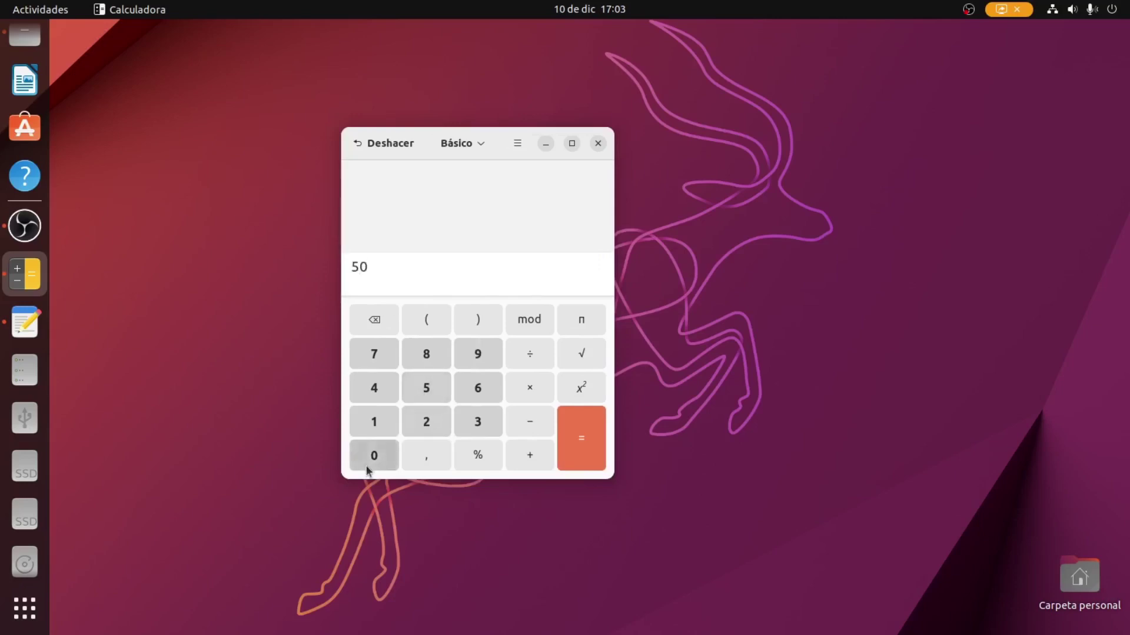
{"action": "left_click", "coordinate": [531, 463]}
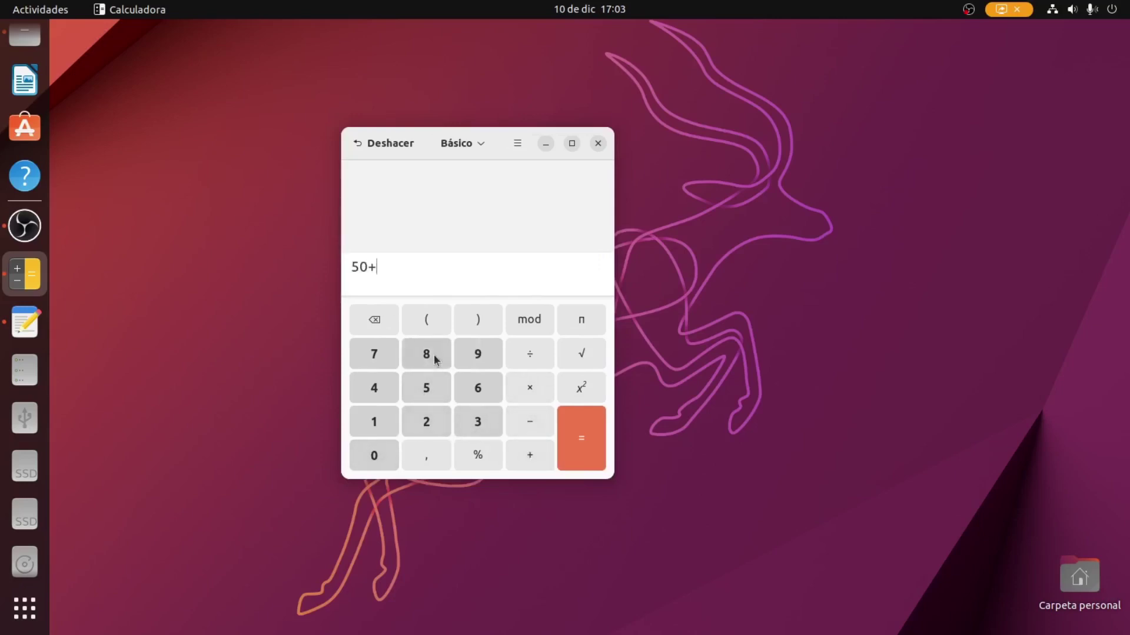
{"action": "left_click", "coordinate": [434, 357]}
{"action": "left_click", "coordinate": [373, 454]}
{"action": "left_click", "coordinate": [570, 449]}
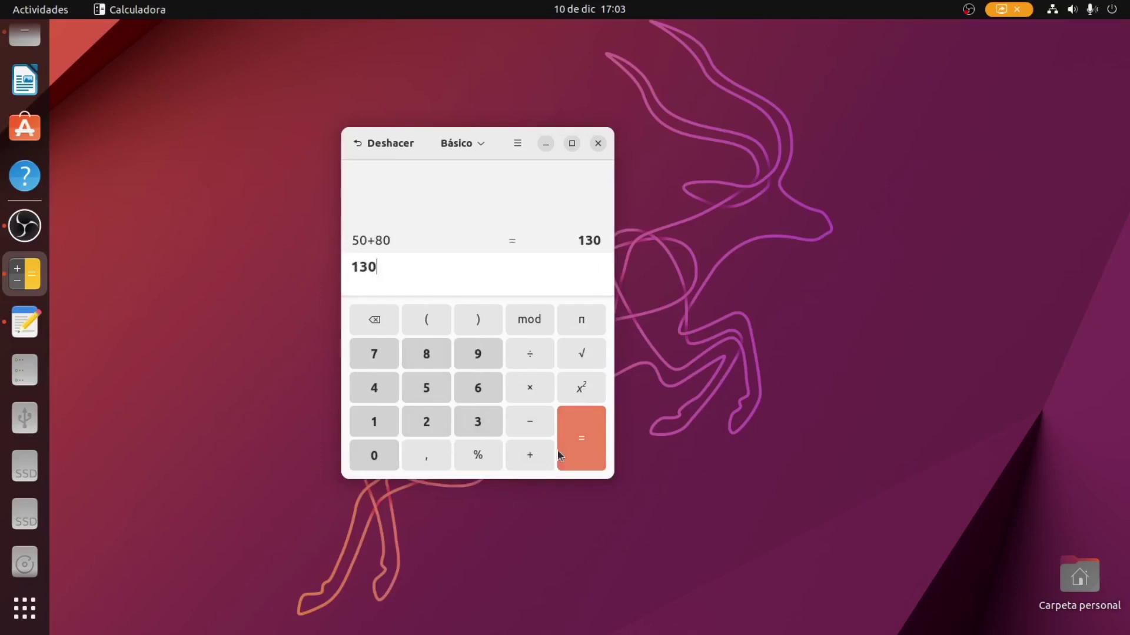
Try the Calculator's Avanzado, Financiero, Programador and Teclado modes, return to Básico and close the Calculator.
{"action": "left_click", "coordinate": [478, 147]}
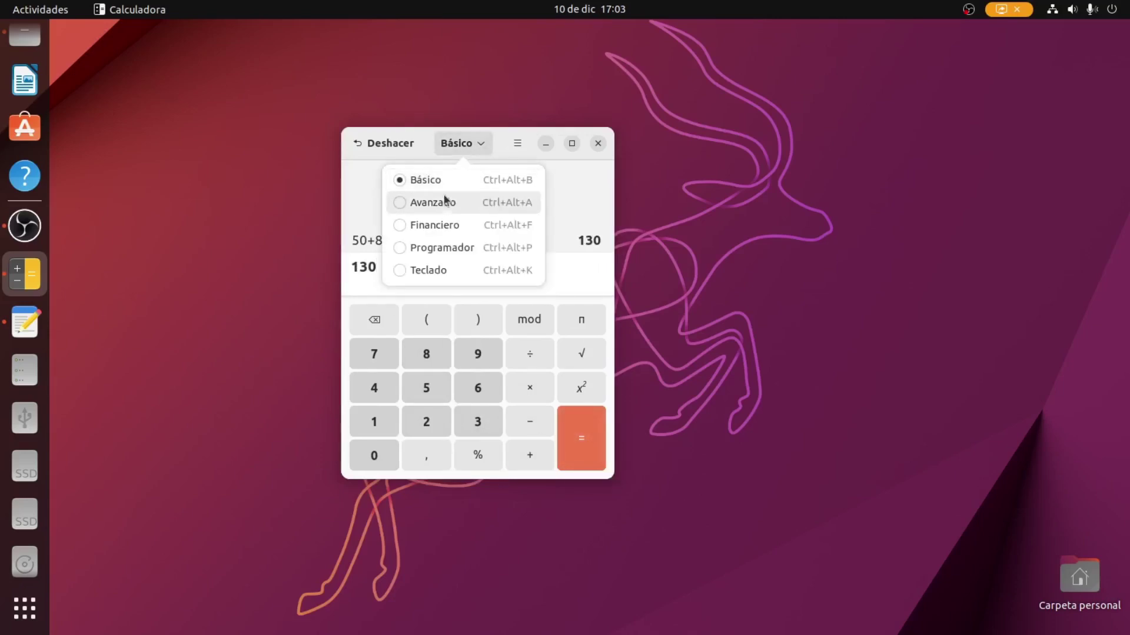
{"action": "left_click", "coordinate": [426, 203]}
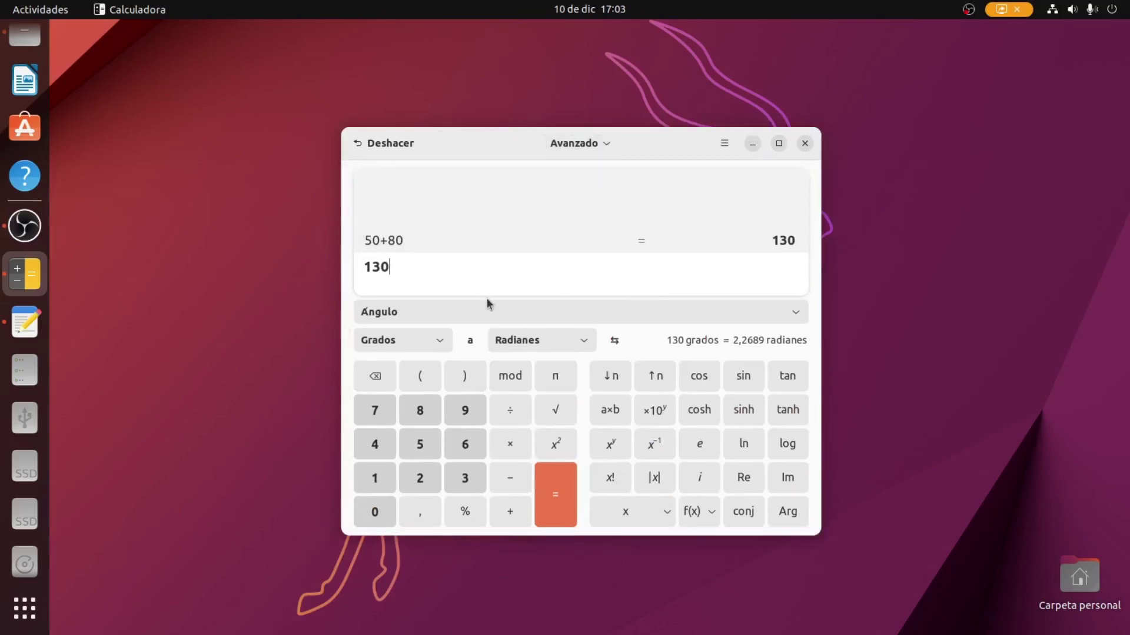
{"action": "left_click", "coordinate": [604, 146]}
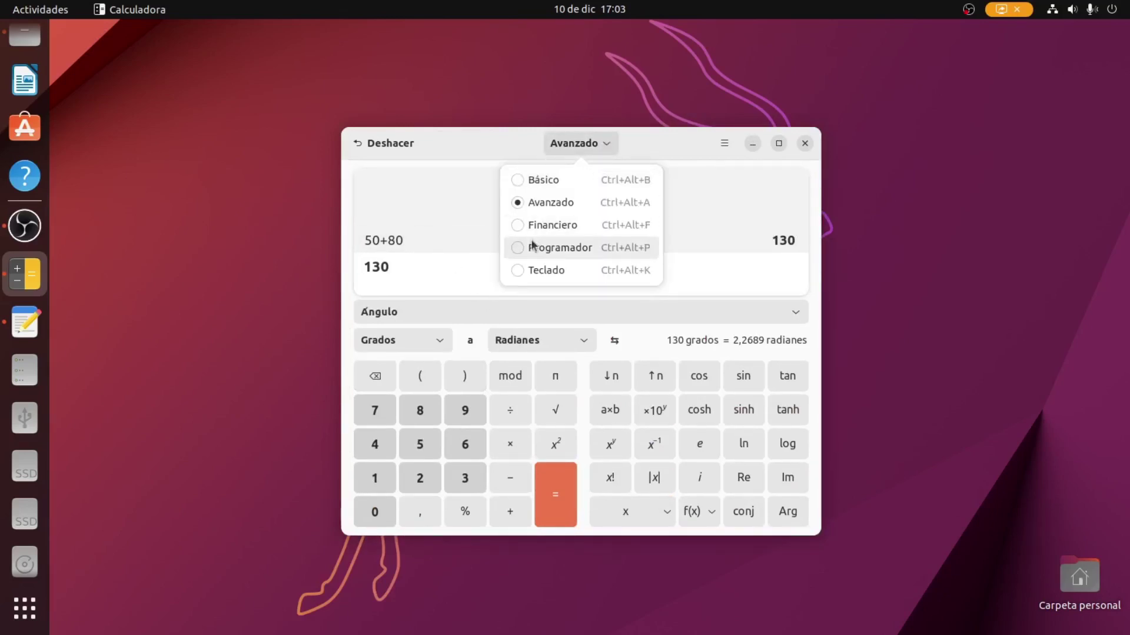
{"action": "left_click", "coordinate": [533, 227]}
{"action": "left_click", "coordinate": [607, 145]}
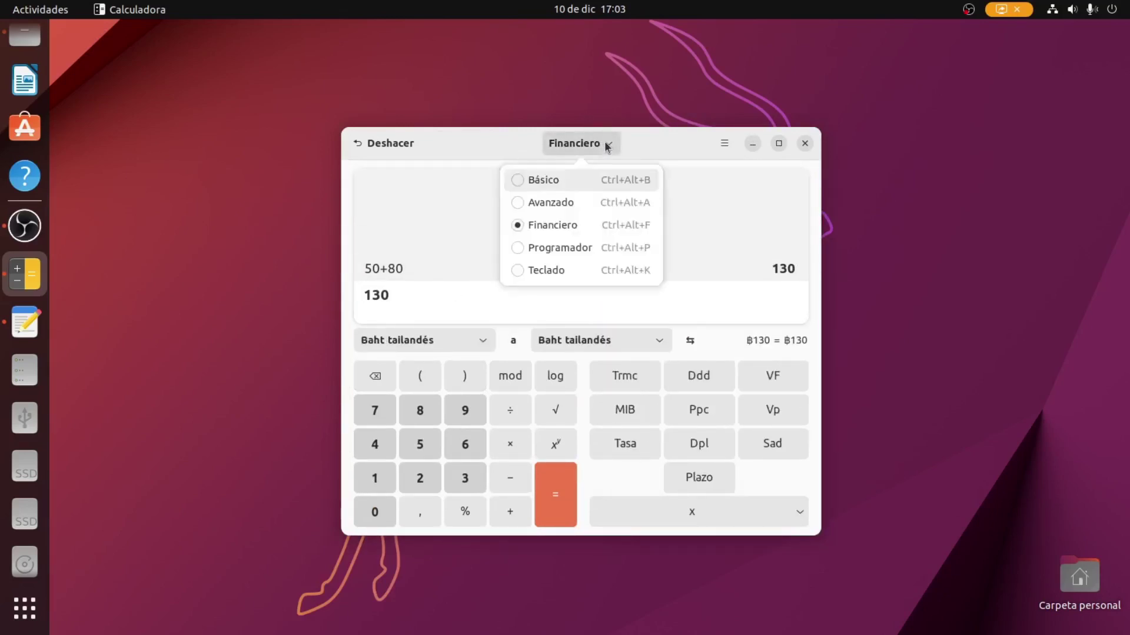
{"action": "left_click", "coordinate": [552, 247]}
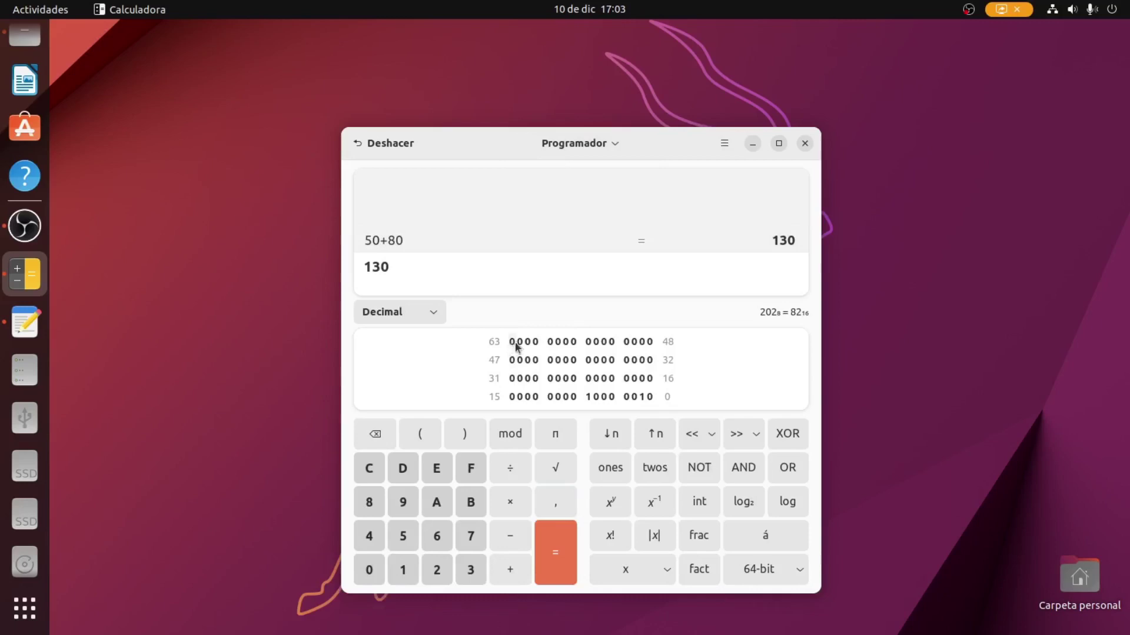
{"action": "left_click", "coordinate": [600, 145]}
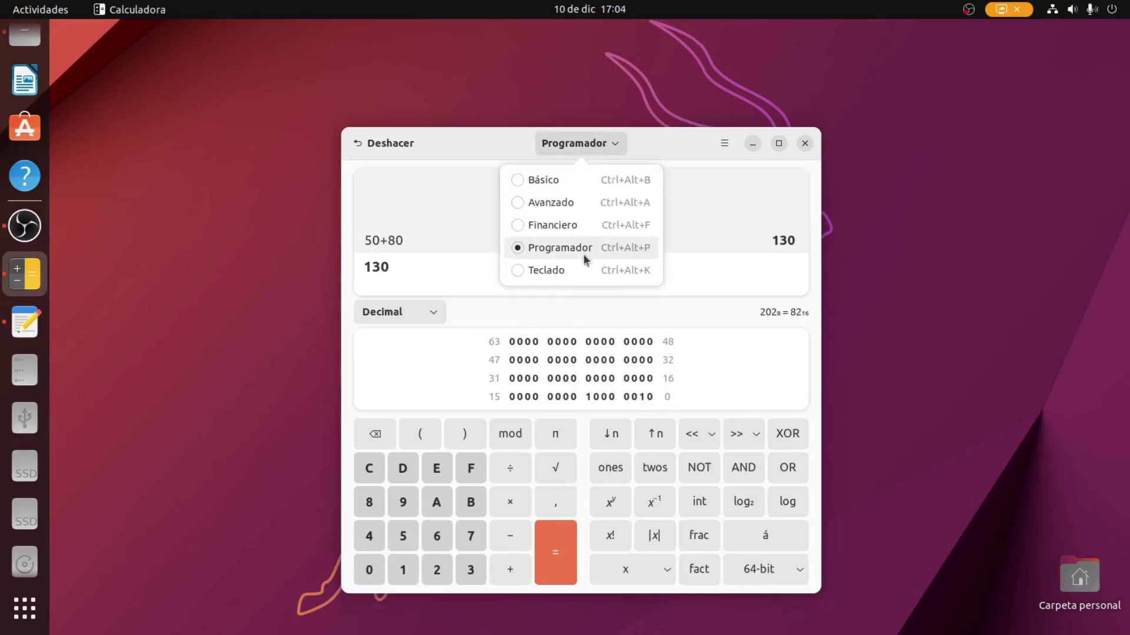
{"action": "left_click", "coordinate": [583, 267]}
{"action": "left_click", "coordinate": [608, 144]}
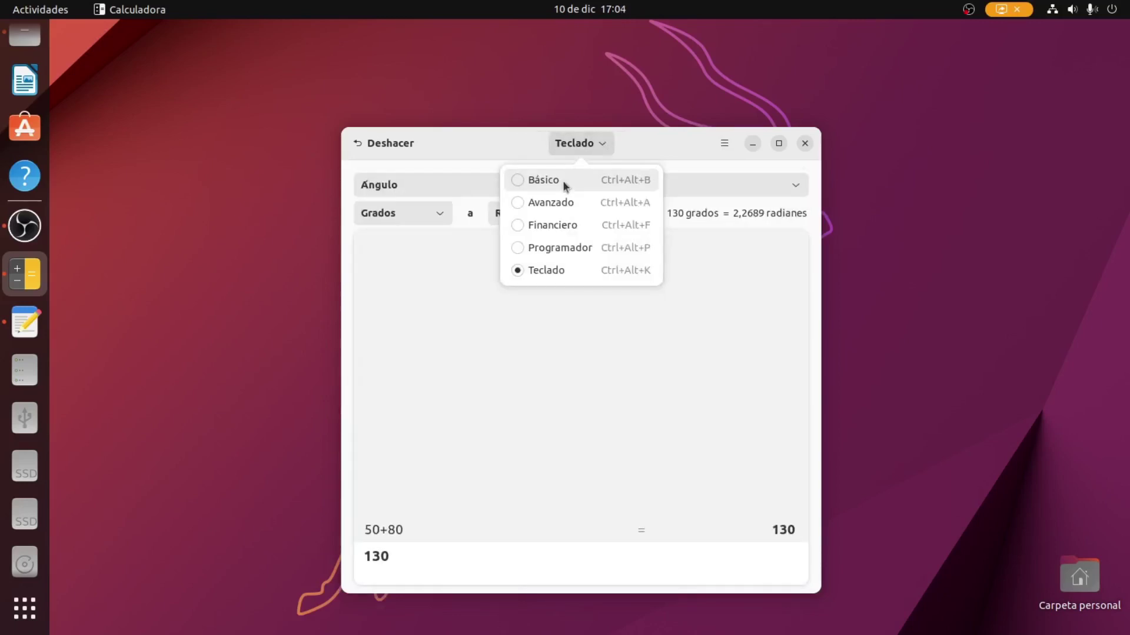
{"action": "left_click", "coordinate": [563, 184]}
{"action": "key", "text": "BackSpace"}
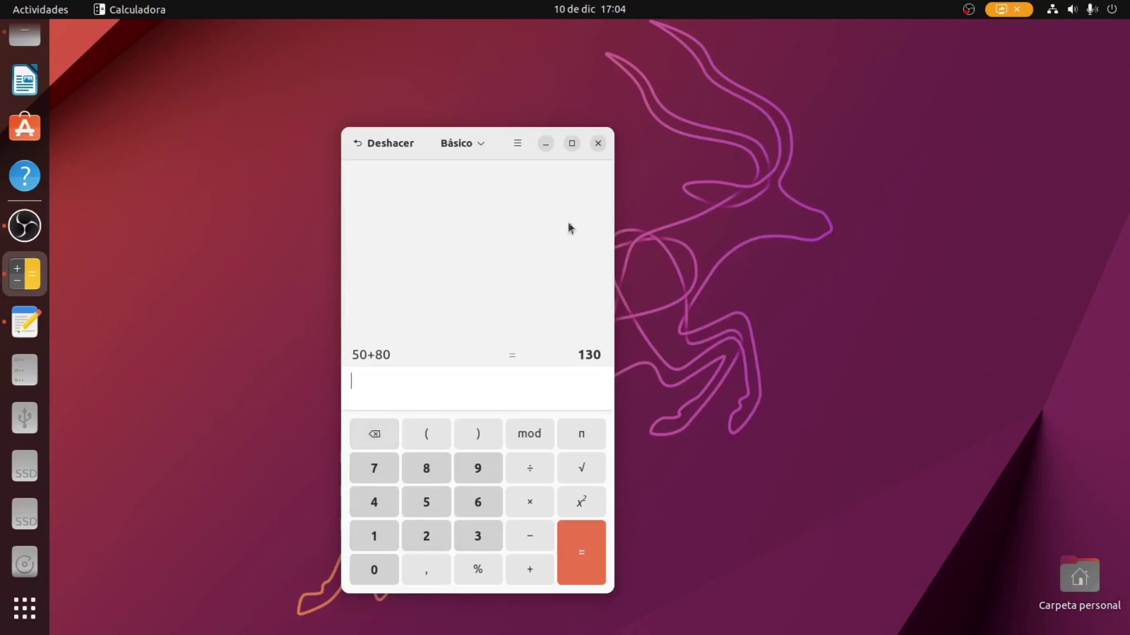
{"action": "left_click", "coordinate": [598, 143]}
Switch to the text editor from the application overview and view the file version_linux_instalado.
{"action": "key", "text": "super+a"}
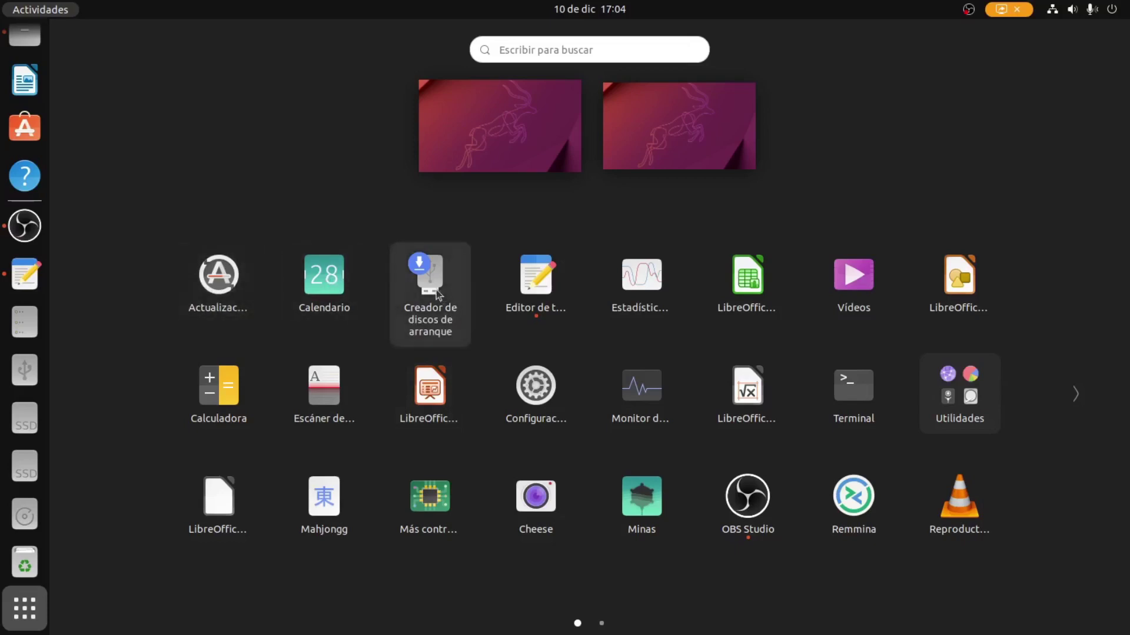
{"action": "left_click", "coordinate": [534, 279]}
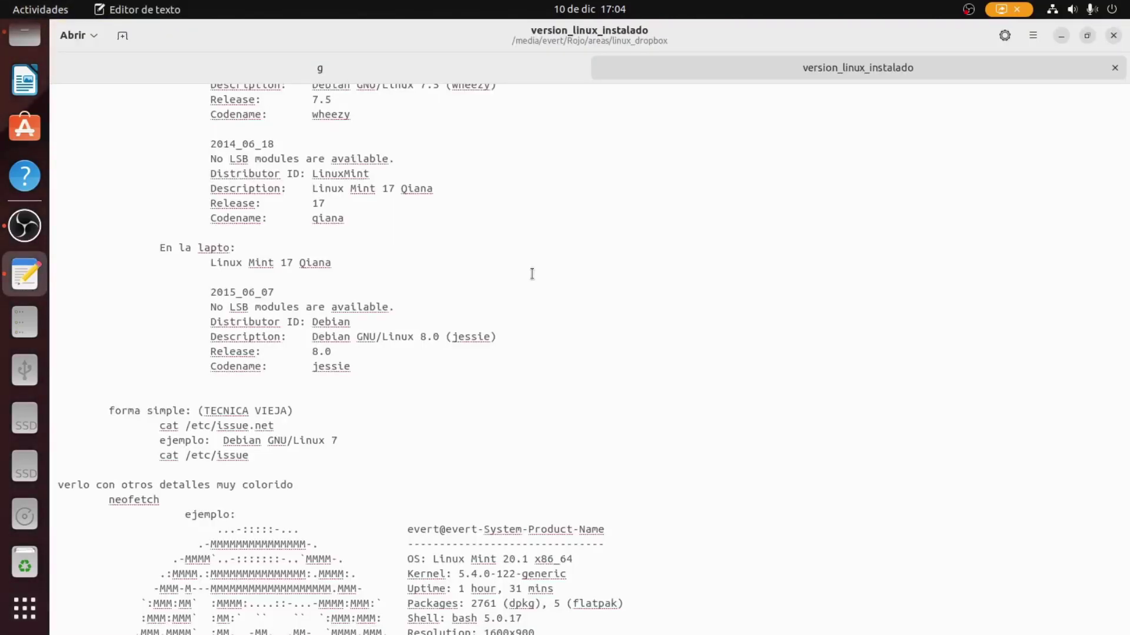
{"action": "key", "text": "super+a"}
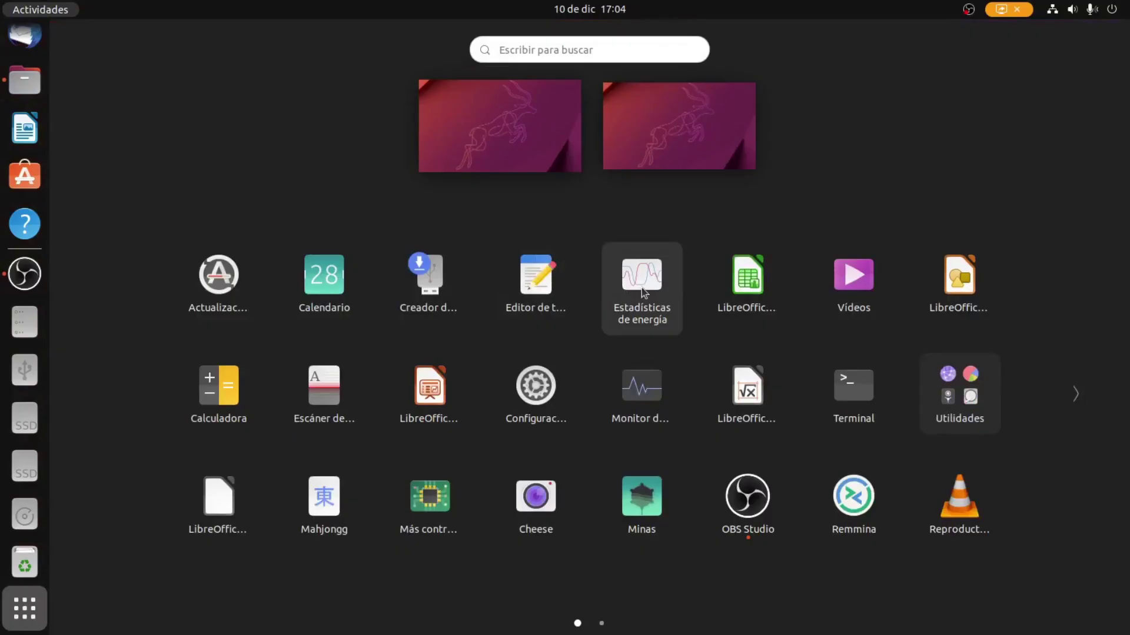
Launch LibreOffice Calc and enter 800 in cell H2 and 200 in cell H3 of the blank spreadsheet.
{"action": "left_click", "coordinate": [743, 289]}
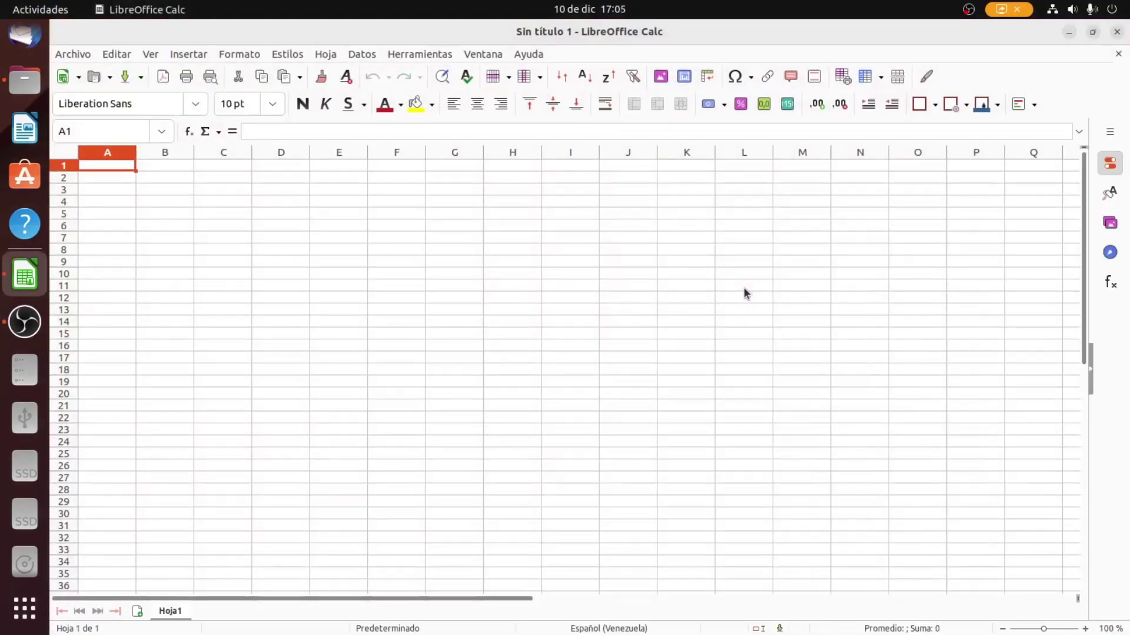
{"action": "left_click", "coordinate": [224, 213]}
{"action": "left_click", "coordinate": [107, 176]}
{"action": "left_click", "coordinate": [513, 176]}
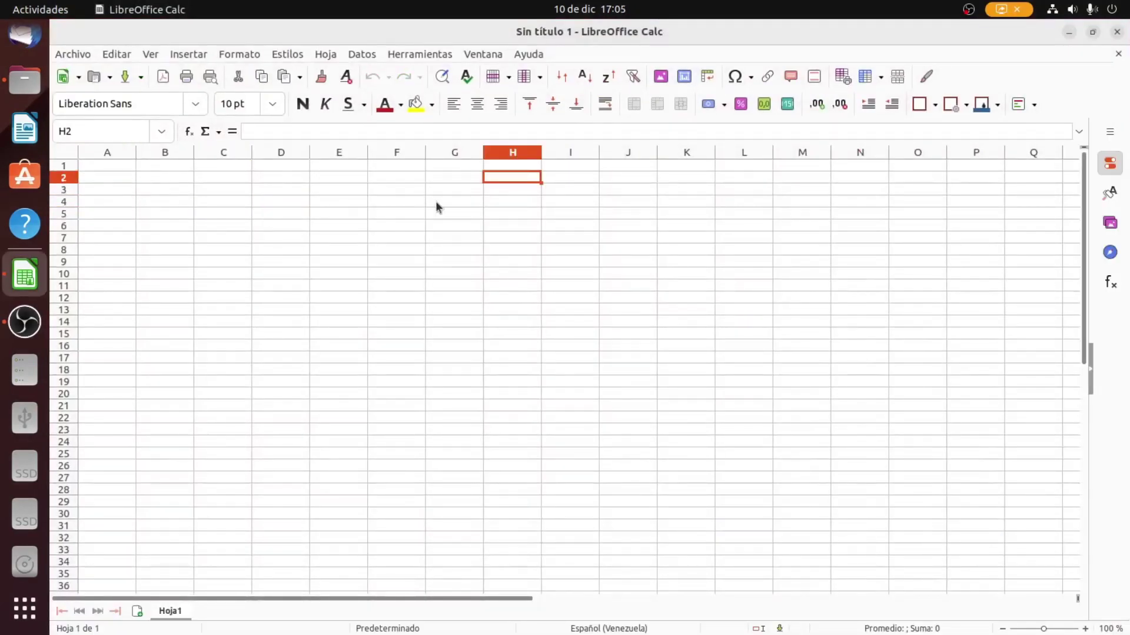
{"action": "type", "text": "800"}
{"action": "key", "text": "Return"}
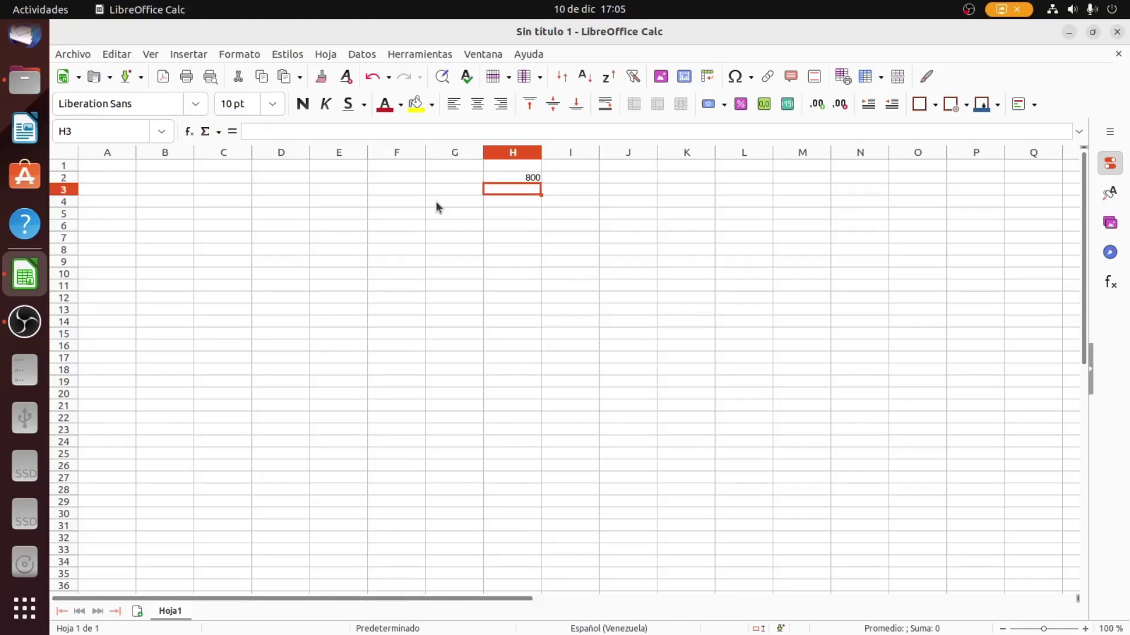
{"action": "type", "text": "200"}
{"action": "key", "text": "Return"}
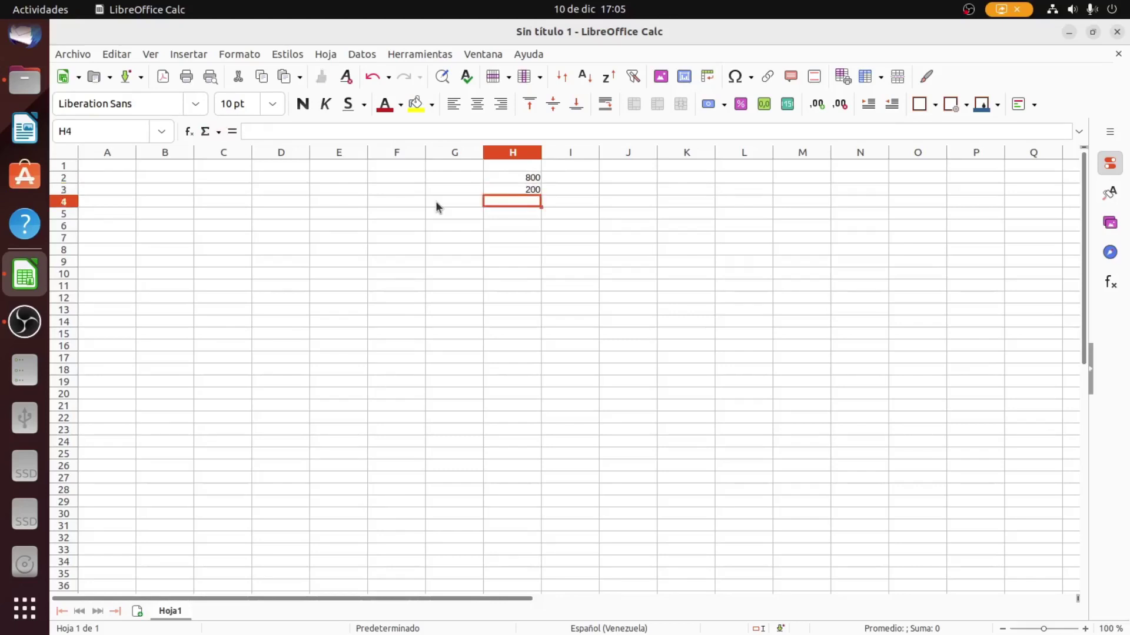
Total cells H2:H3 with the SUMA function in cell H4 and go over the filled cells.
{"action": "left_click", "coordinate": [206, 131]}
{"action": "left_click", "coordinate": [207, 159]}
{"action": "key", "text": "Return"}
{"action": "left_click", "coordinate": [520, 202]}
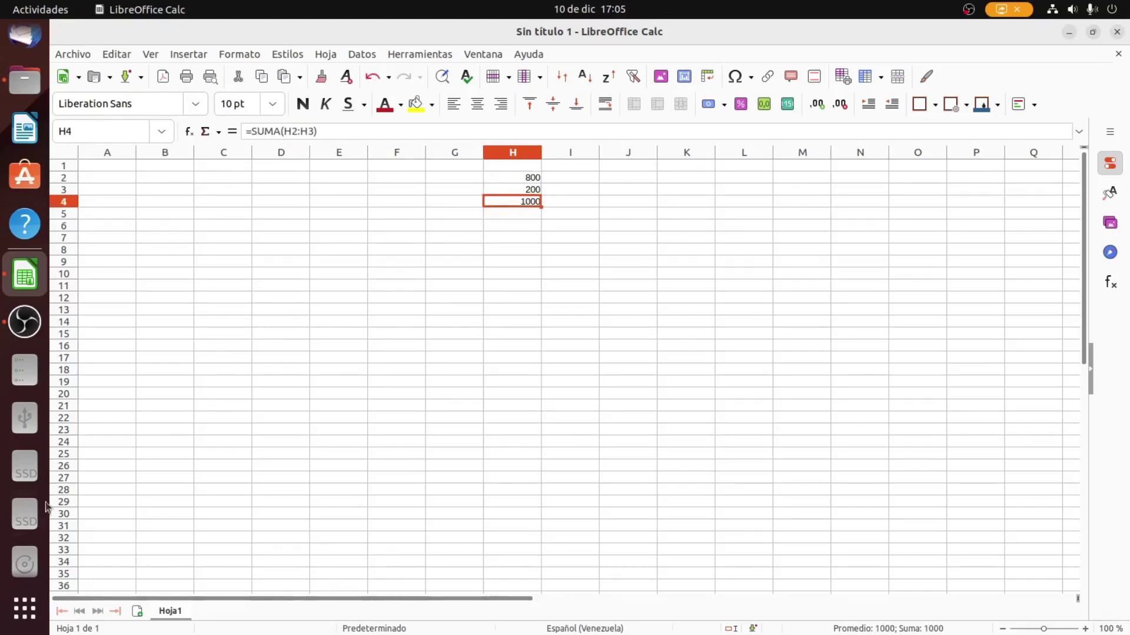
{"action": "key", "text": "Down"}
{"action": "key", "text": "Down"}
{"action": "key", "text": "Up"}
{"action": "key", "text": "Up"}
{"action": "key", "text": "Up"}
{"action": "key", "text": "Up"}
Launch the Calculator over the spreadsheet and calculate 800+200 to check the sum.
{"action": "left_click", "coordinate": [24, 609]}
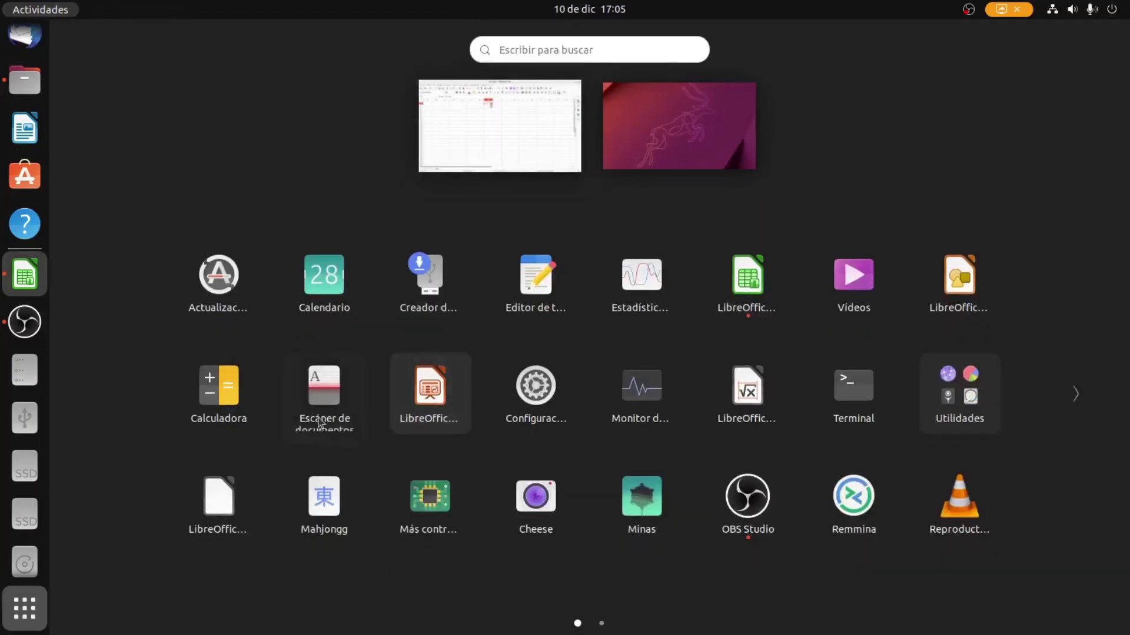
{"action": "left_click", "coordinate": [221, 391]}
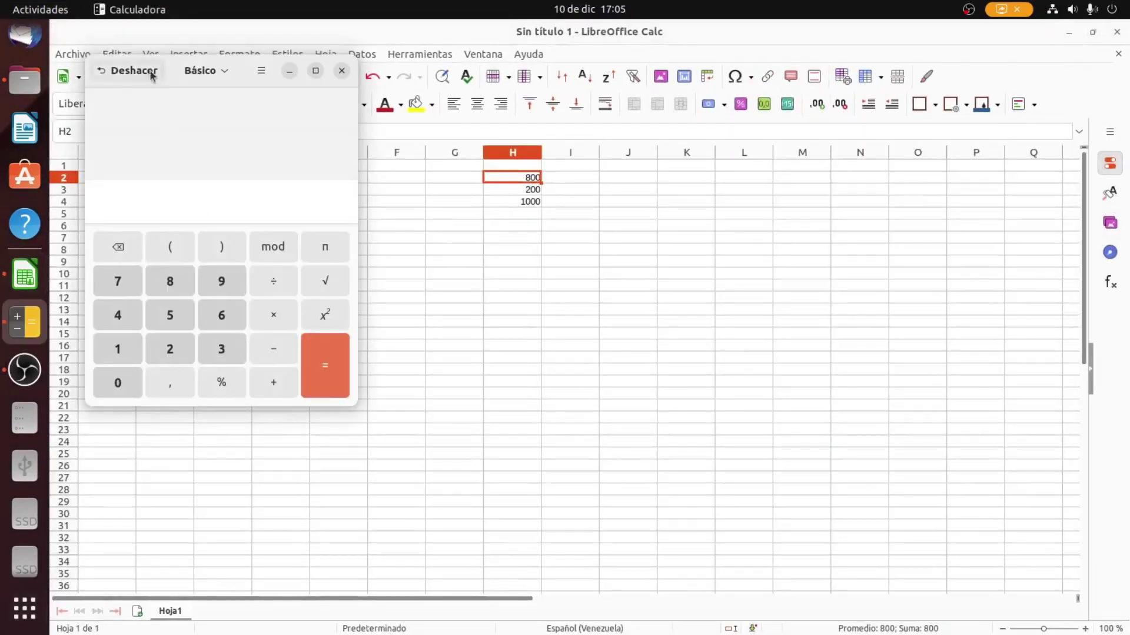
{"action": "left_click_drag", "start_coordinate": [151, 71], "coordinate": [244, 136]}
{"action": "type", "text": "800"}
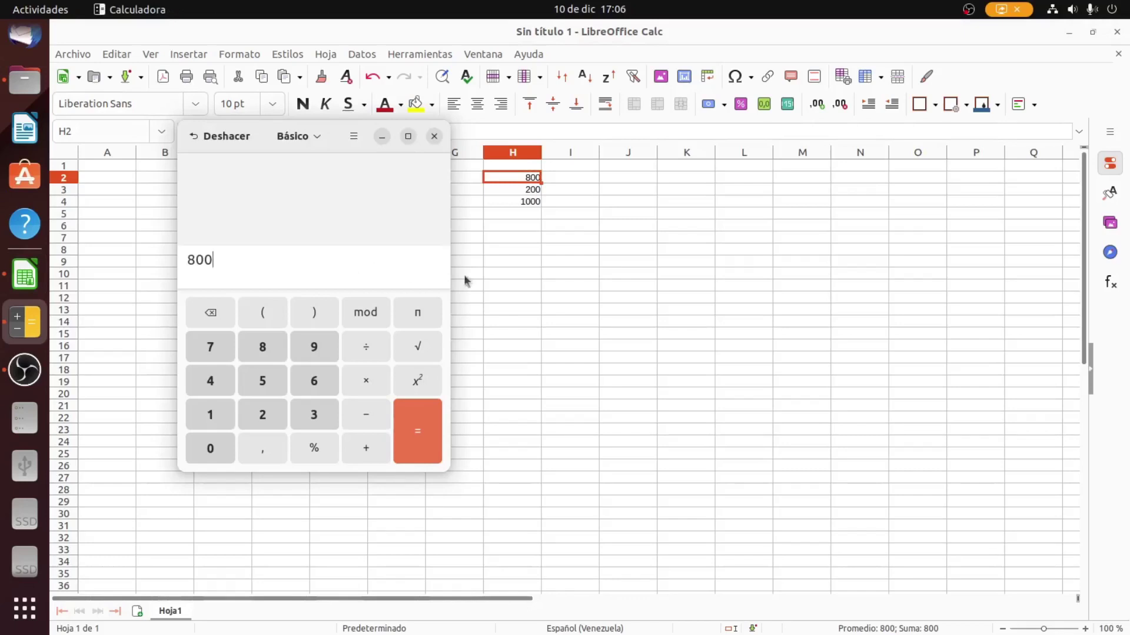
{"action": "type", "text": "*"}
{"action": "type", "text": "+200"}
{"action": "key", "text": "Return"}
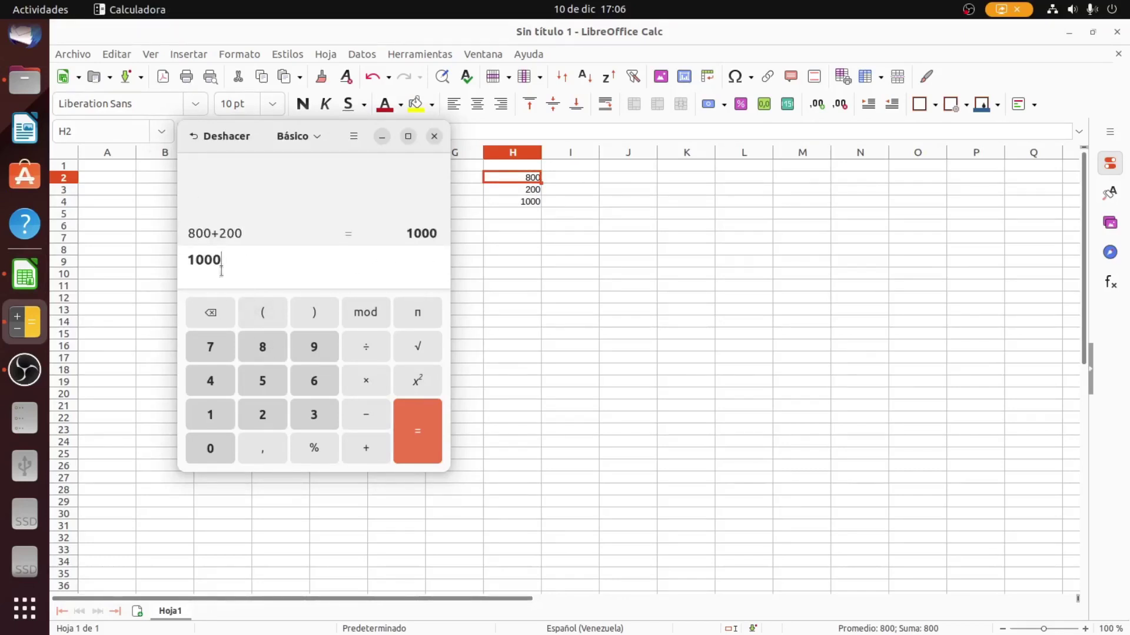
Copy the Calculator's result into cell I3 of the Calc spreadsheet.
{"action": "left_click_drag", "start_coordinate": [221, 262], "coordinate": [182, 262]}
{"action": "left_click_drag", "start_coordinate": [597, 199], "coordinate": [595, 194]}
{"action": "left_click", "coordinate": [107, 177]}
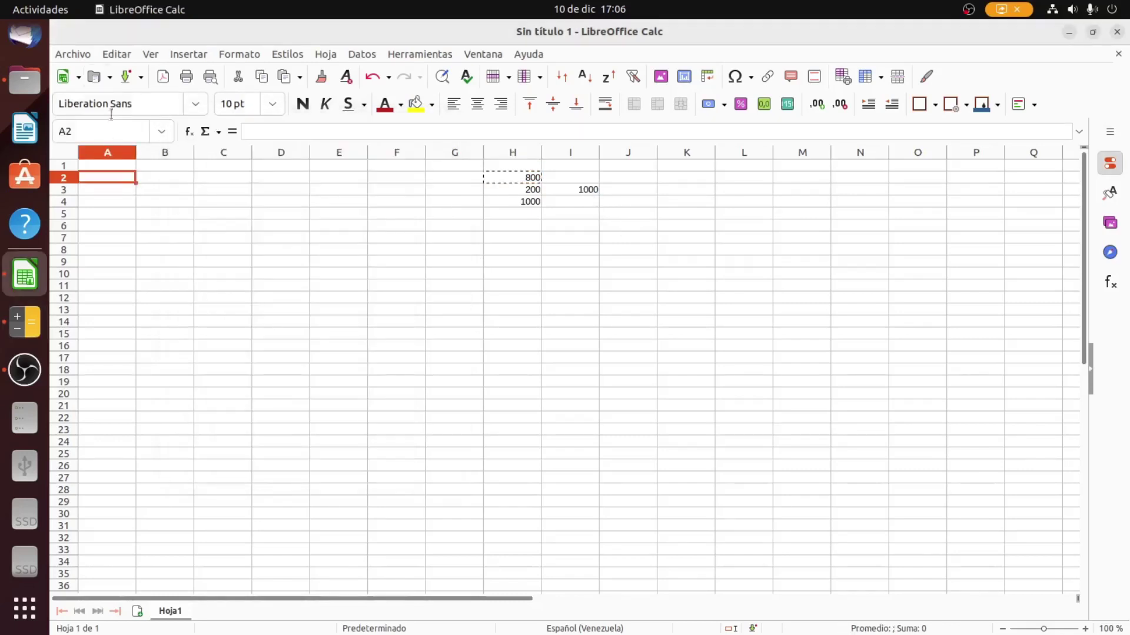
{"action": "left_click", "coordinate": [73, 54]}
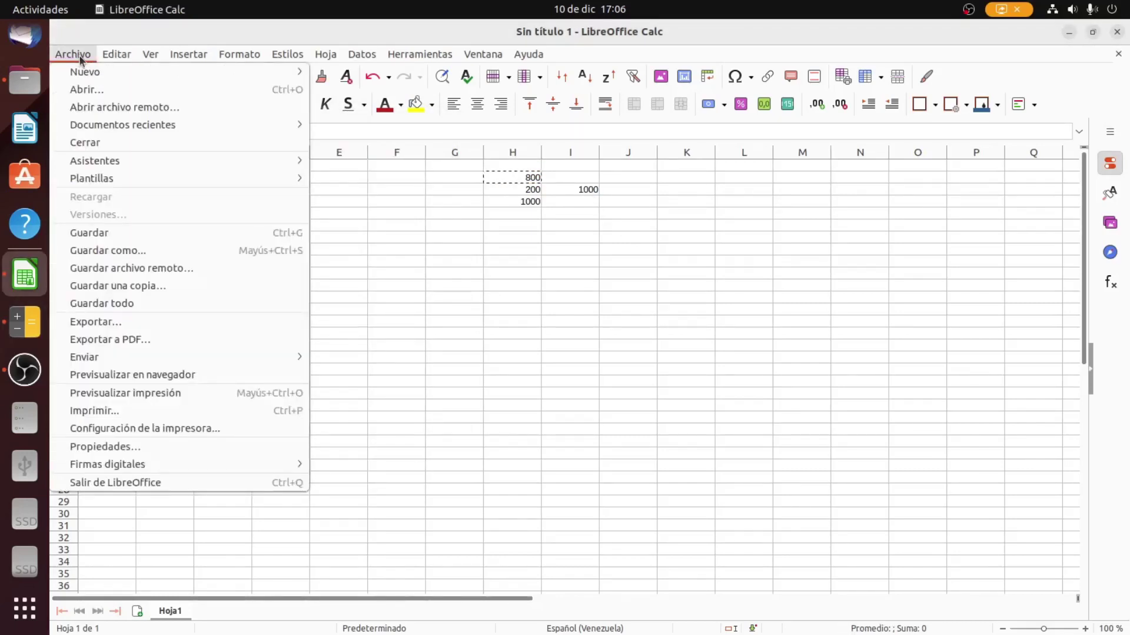
{"action": "mouse_move", "coordinate": [166, 57]}
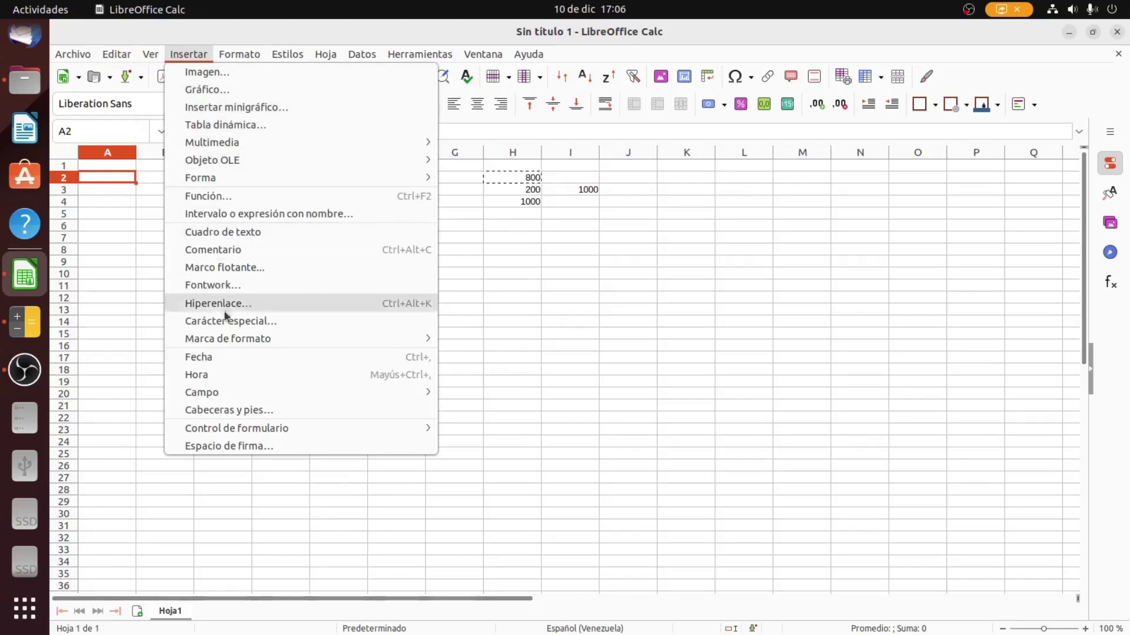
{"action": "mouse_move", "coordinate": [252, 56]}
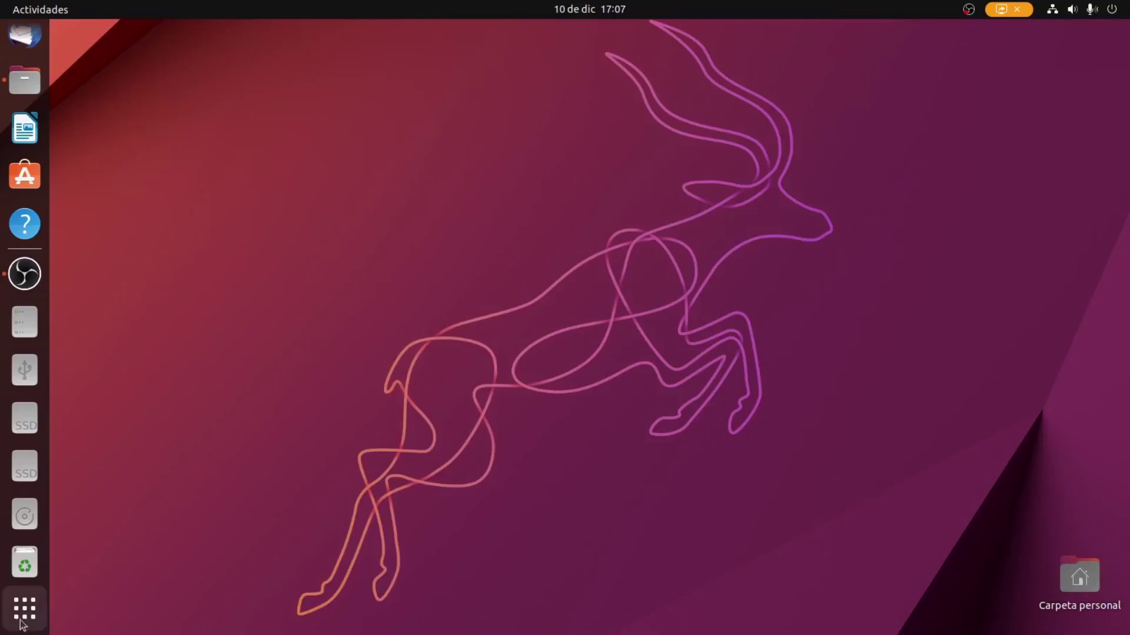
Open the system Configuración and view the Red and Bluetooth settings.
{"action": "left_click", "coordinate": [19, 622]}
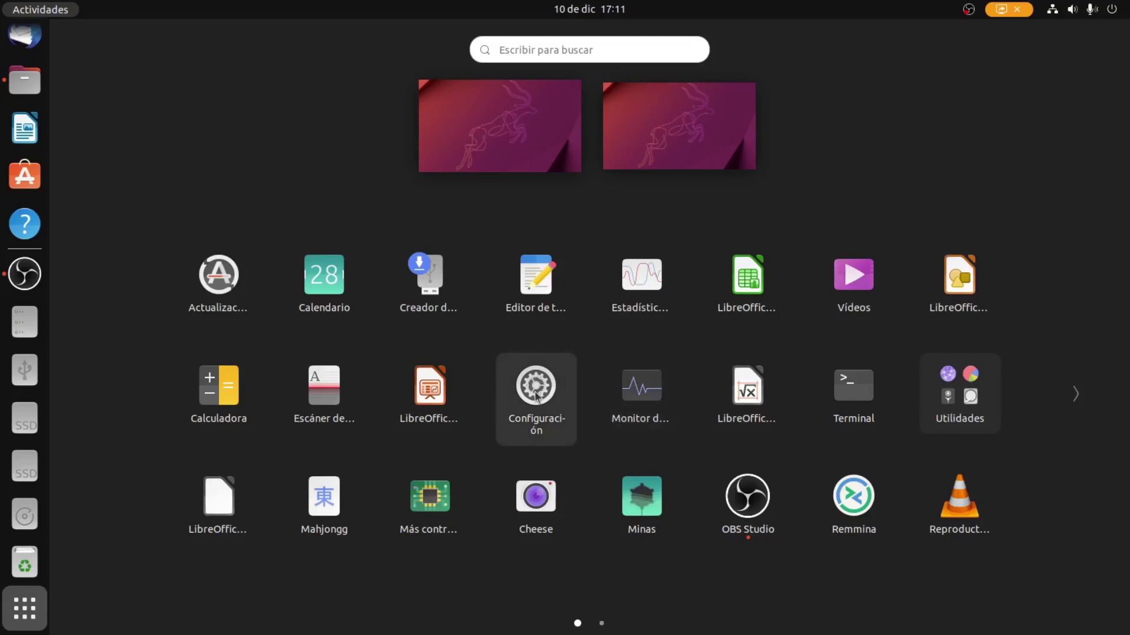
{"action": "left_click", "coordinate": [535, 389]}
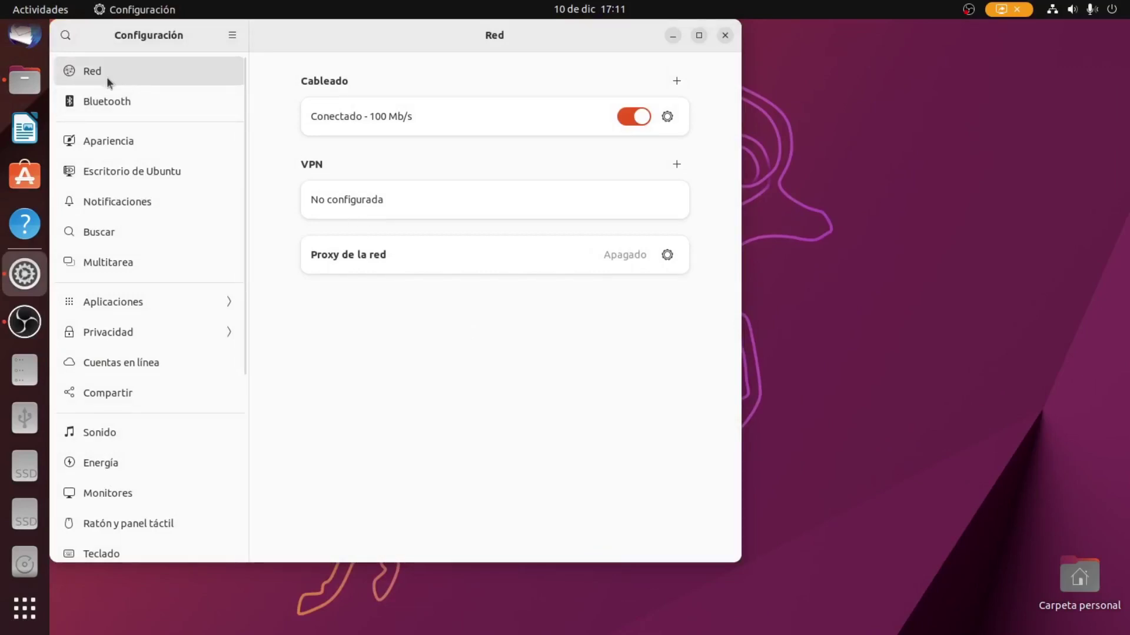
{"action": "left_click", "coordinate": [169, 104]}
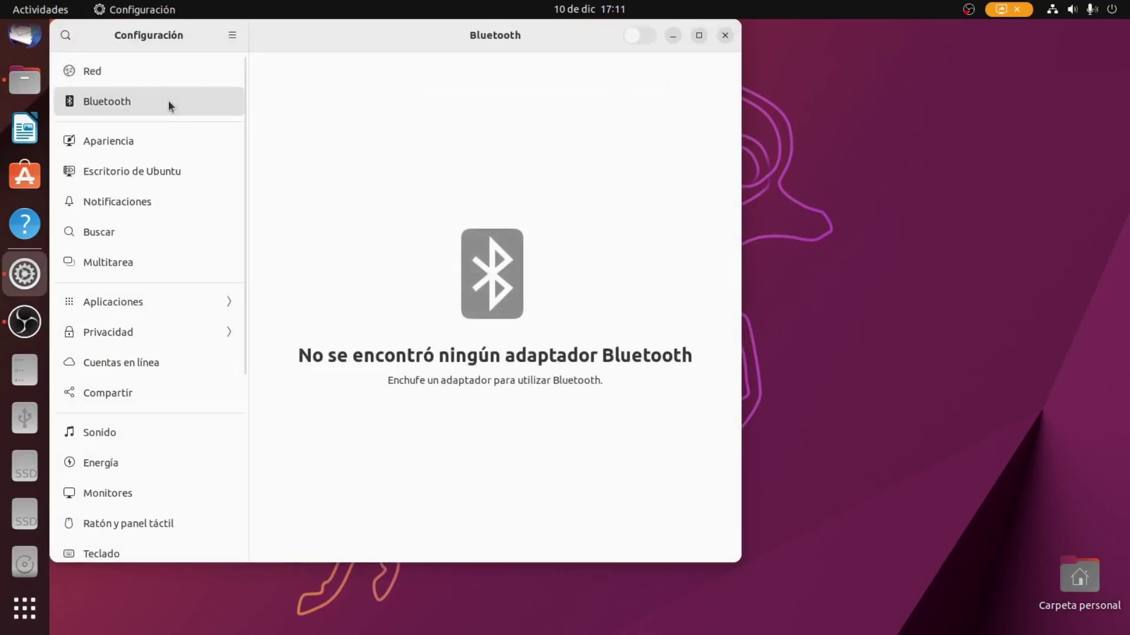
Open the Apariencia settings, try the Oscuro style and switch back to the Predeterminado style.
{"action": "left_click", "coordinate": [120, 136]}
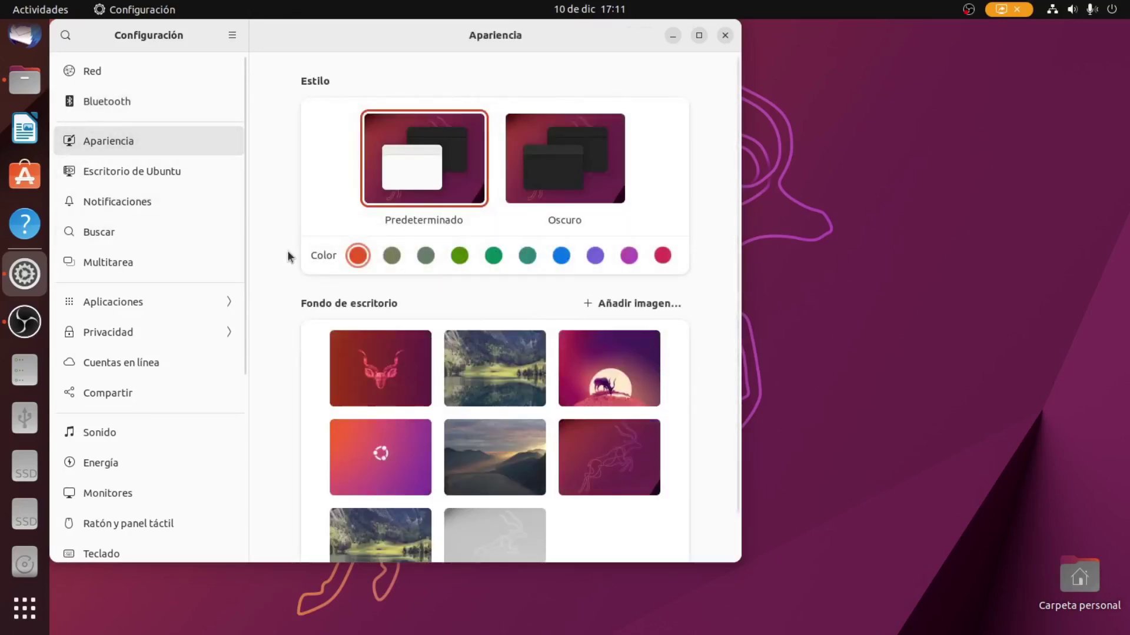
{"action": "left_click", "coordinate": [559, 176]}
{"action": "left_click", "coordinate": [392, 161]}
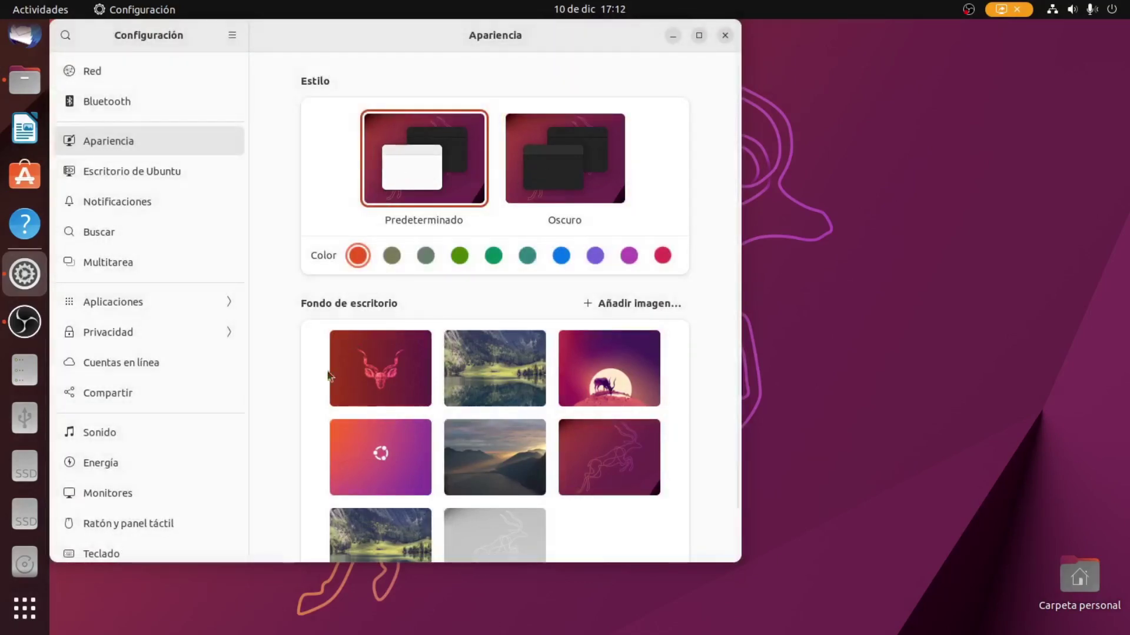
Try several of the supplied desktop wallpapers, reposition the restored settings window, and reapply the purple antelope-outline wallpaper.
{"action": "scroll", "coordinate": [289, 395], "scroll_direction": "down", "scroll_amount": 2}
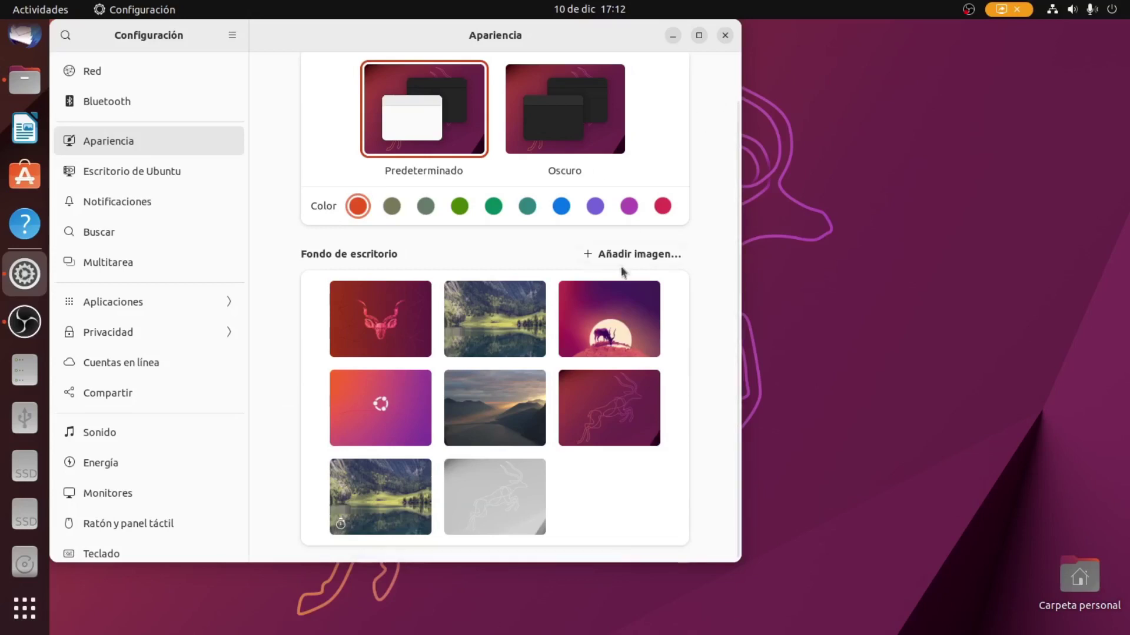
{"action": "left_click", "coordinate": [489, 333]}
{"action": "left_click", "coordinate": [673, 35]}
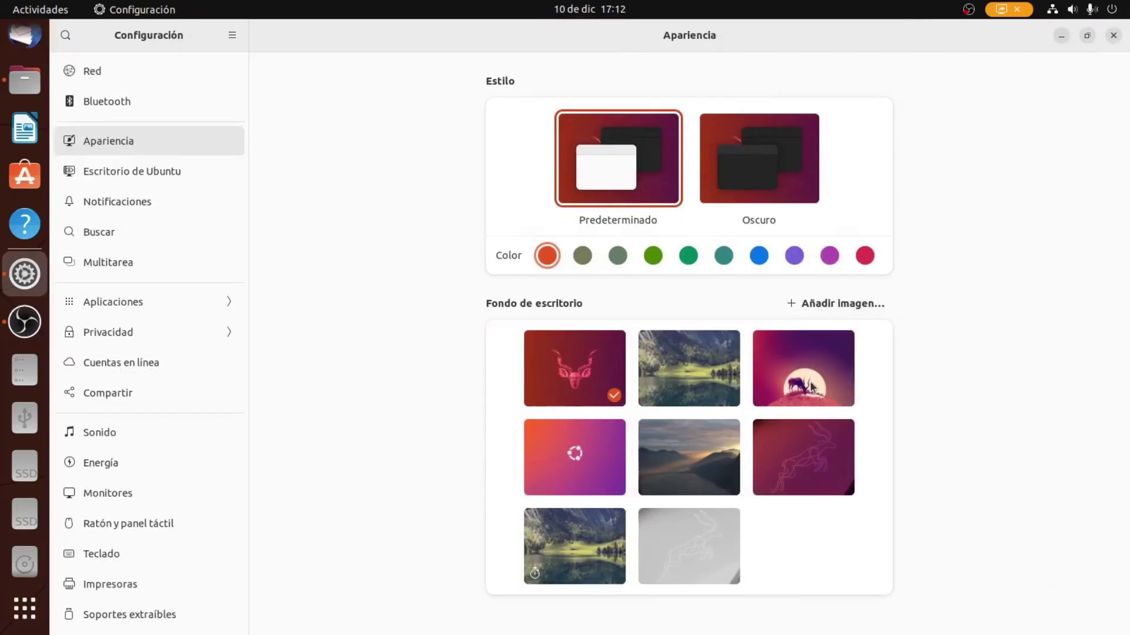
{"action": "left_click", "coordinate": [1086, 36]}
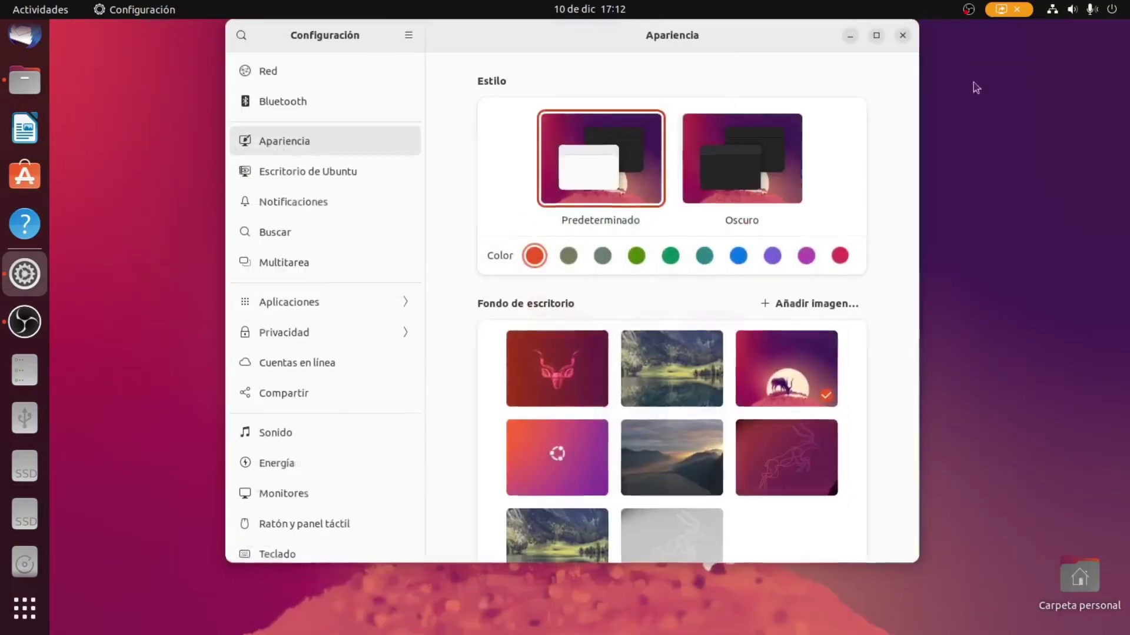
{"action": "left_click_drag", "start_coordinate": [618, 39], "coordinate": [989, 633]}
{"action": "left_click", "coordinate": [271, 480]}
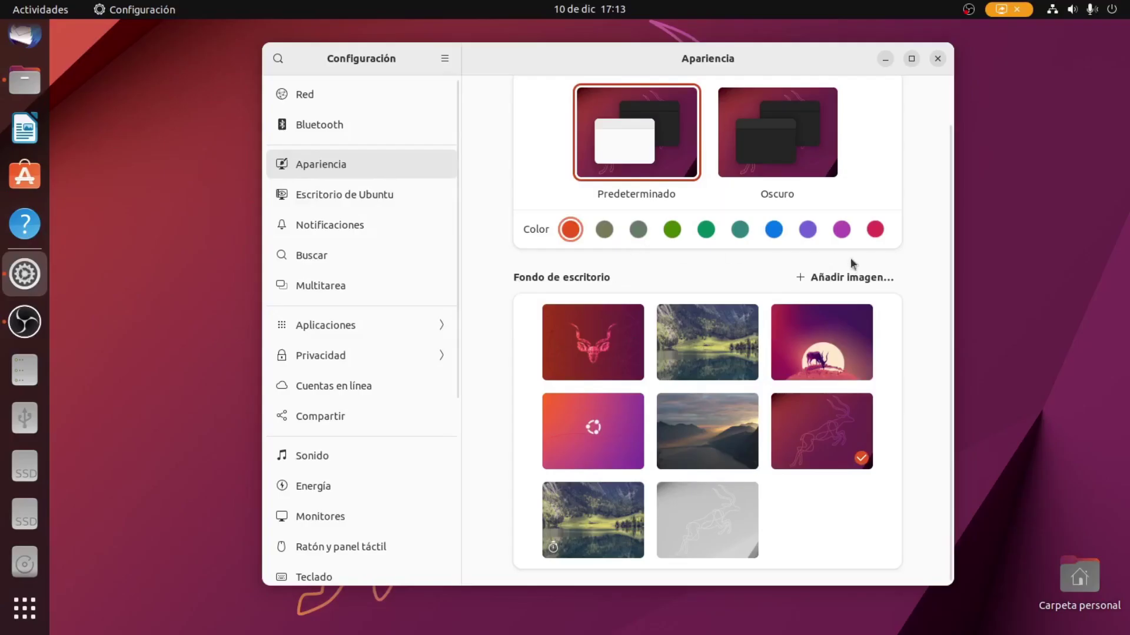
View the Escritorio de Ubuntu and Notificaciones settings.
{"action": "left_click", "coordinate": [338, 199]}
{"action": "left_click", "coordinate": [328, 171]}
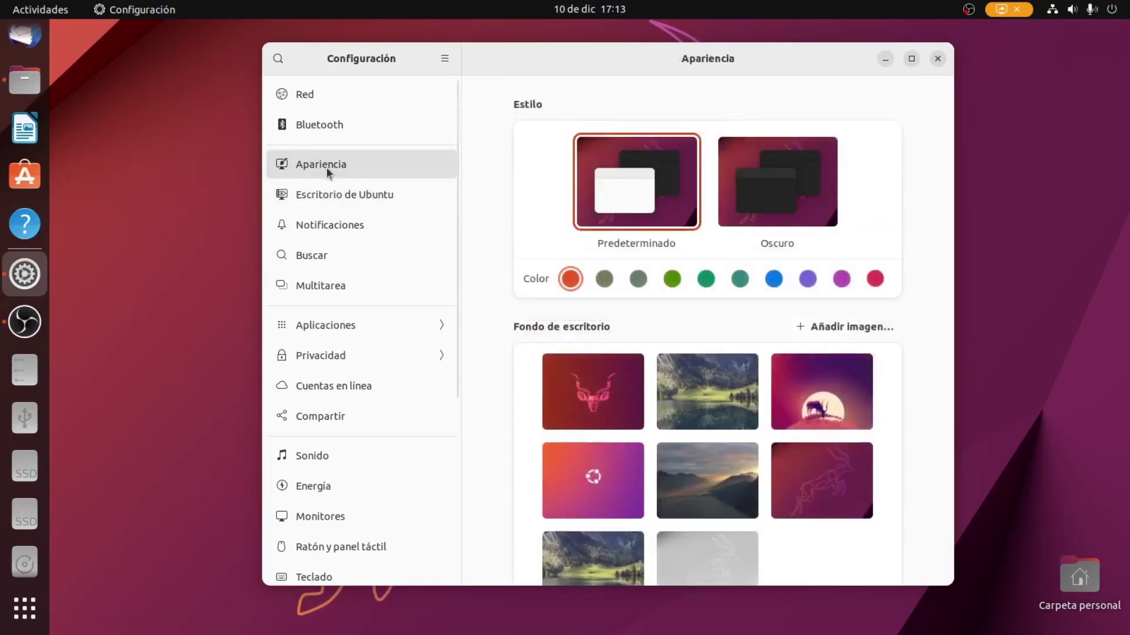
{"action": "left_click", "coordinate": [321, 199]}
{"action": "left_click", "coordinate": [325, 232]}
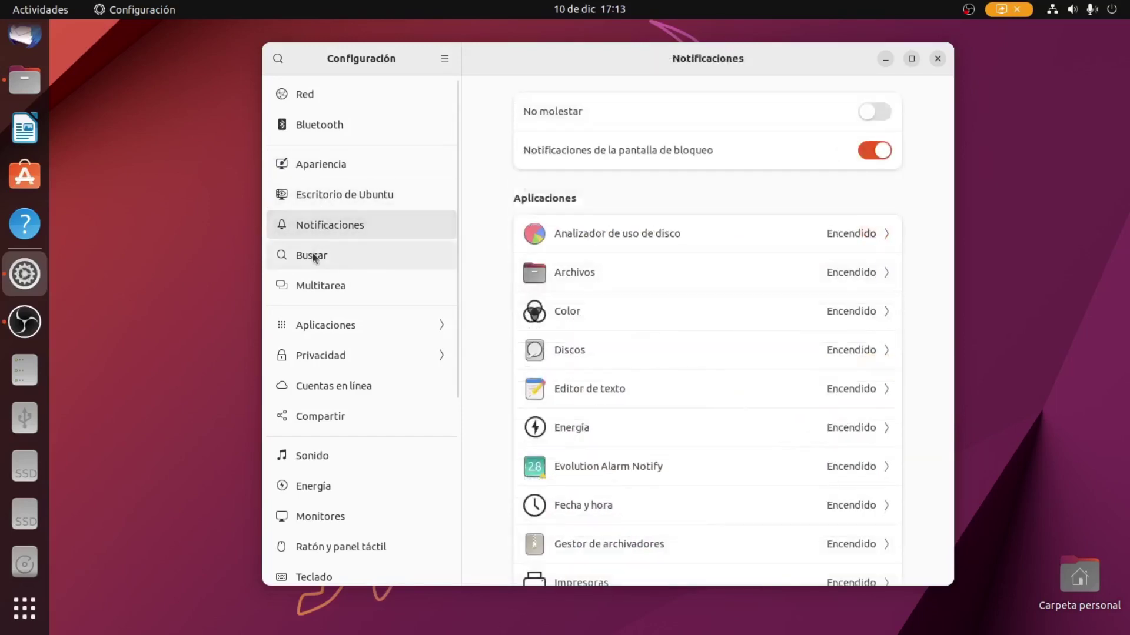
View the Aplicaciones settings, go over the remaining categories down to Acerca de, and open Impresoras.
{"action": "left_click", "coordinate": [341, 327]}
{"action": "left_click", "coordinate": [278, 58]}
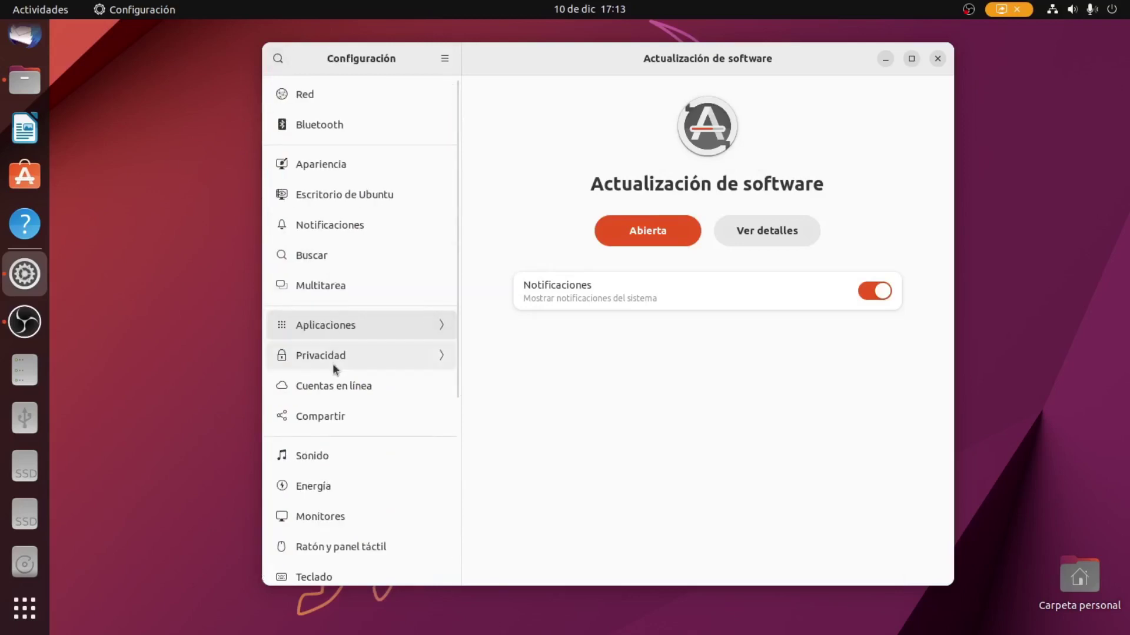
{"action": "scroll", "coordinate": [366, 488], "scroll_direction": "down", "scroll_amount": 4}
{"action": "scroll", "coordinate": [366, 488], "scroll_direction": "down", "scroll_amount": 2}
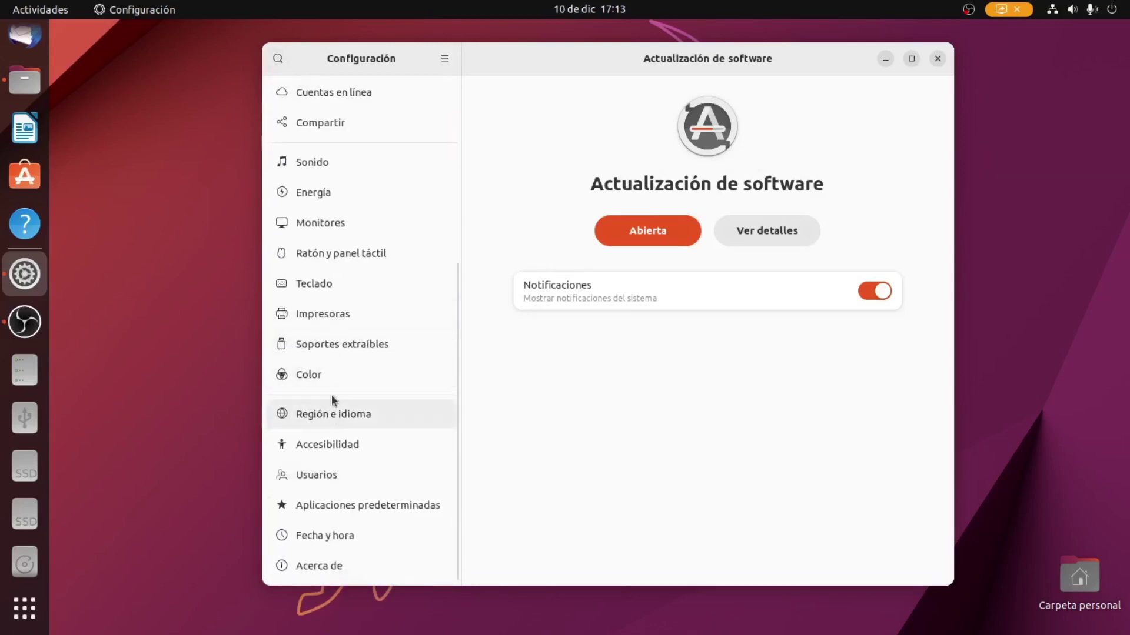
{"action": "left_click", "coordinate": [318, 321]}
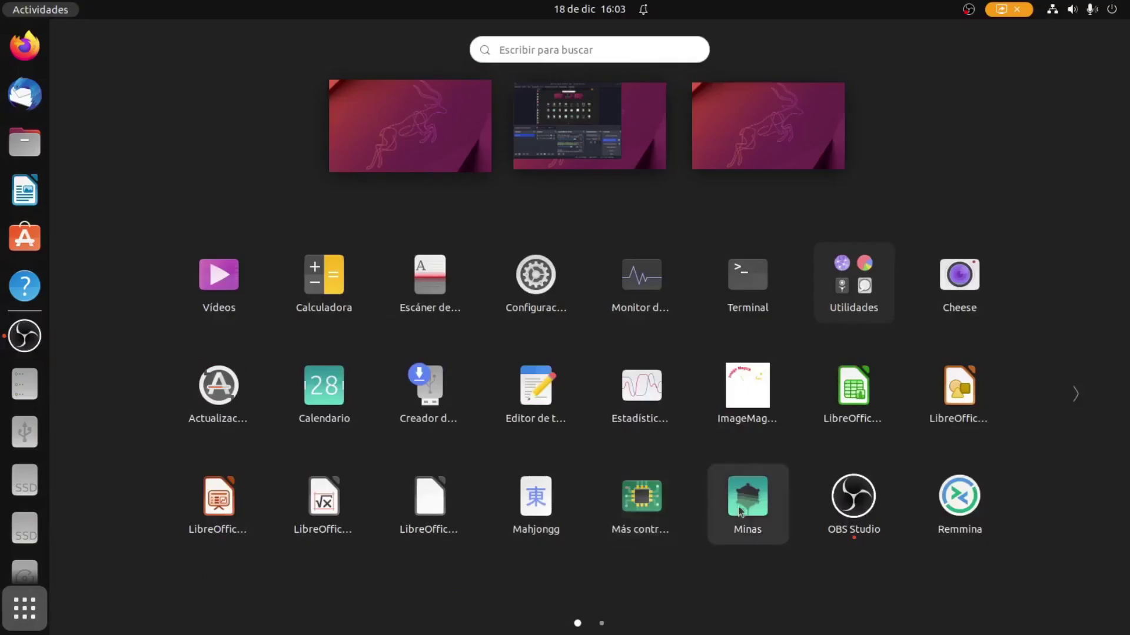
Launch Minas, start an 8 × 8 game with 10 mines, centre its window and uncover the board's upper-left corner.
{"action": "left_click", "coordinate": [744, 494]}
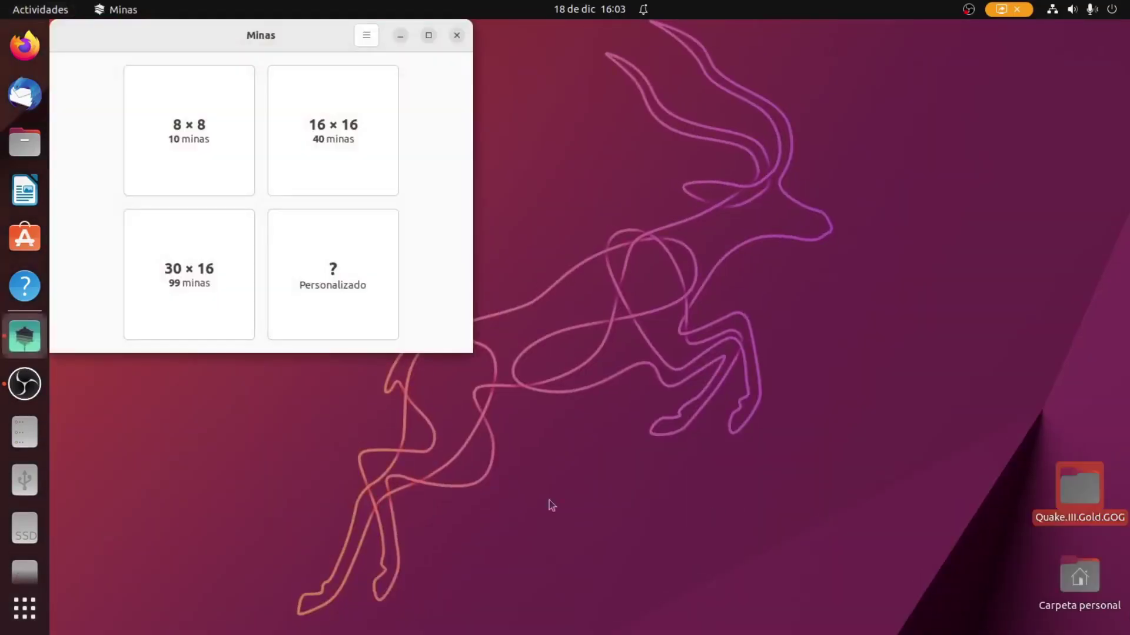
{"action": "left_click", "coordinate": [196, 168]}
{"action": "left_click_drag", "start_coordinate": [216, 27], "coordinate": [431, 131]}
{"action": "left_click", "coordinate": [337, 227]}
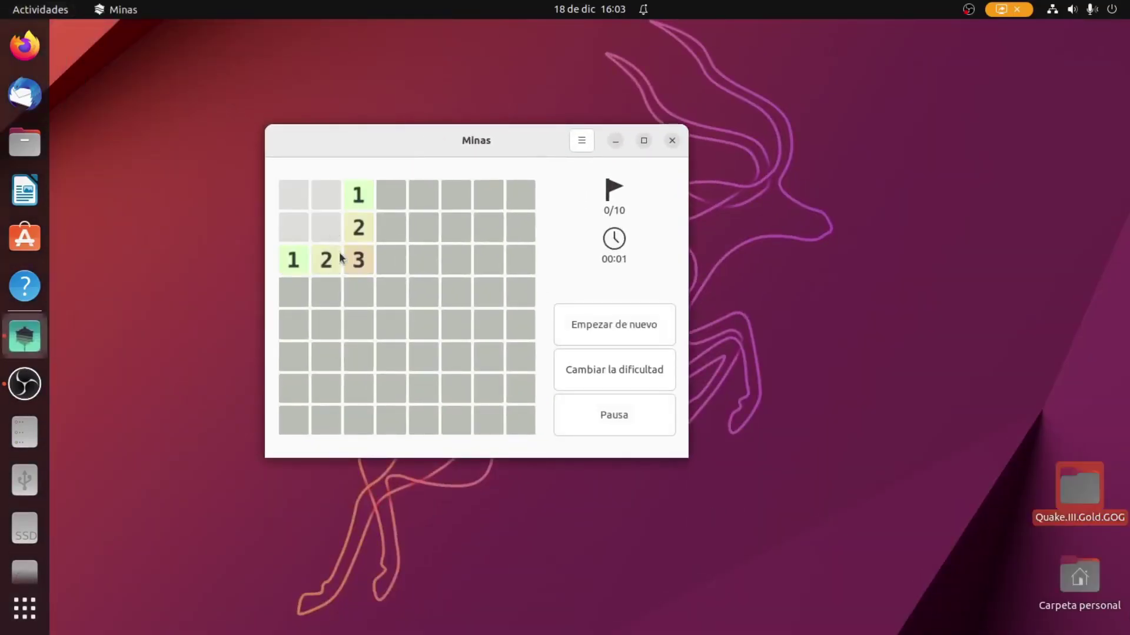
Flag the mines in row 3 column 4 and row 4 columns 2 and 3, and uncover row 5 columns 2 and 3.
{"action": "right_click", "coordinate": [390, 260]}
{"action": "right_click", "coordinate": [352, 294]}
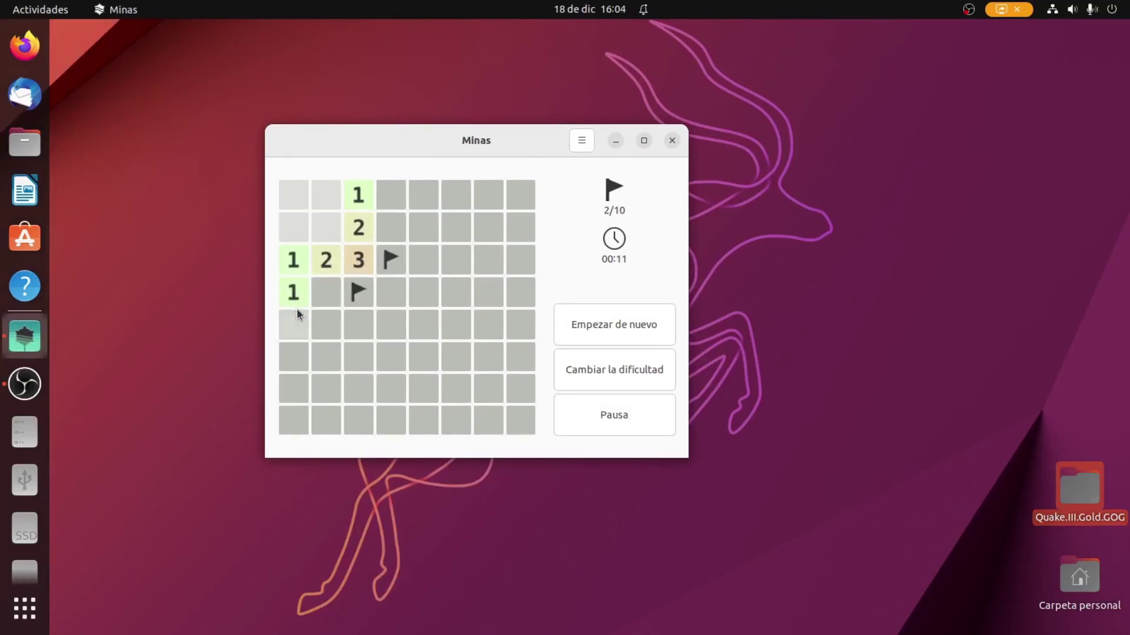
{"action": "right_click", "coordinate": [324, 298]}
{"action": "left_click", "coordinate": [331, 328]}
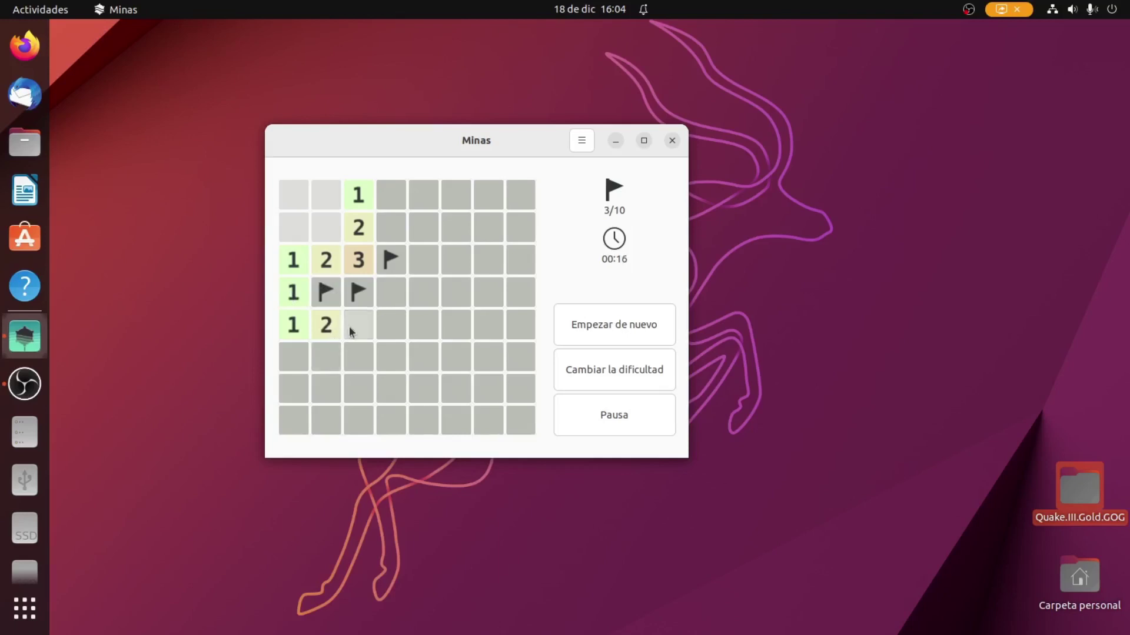
{"action": "left_click", "coordinate": [351, 332]}
Flag row 8 column 2, row 6 column 8 and row 5 column 7, and uncover the last cell of row 5.
{"action": "right_click", "coordinate": [326, 420]}
{"action": "right_click", "coordinate": [508, 360]}
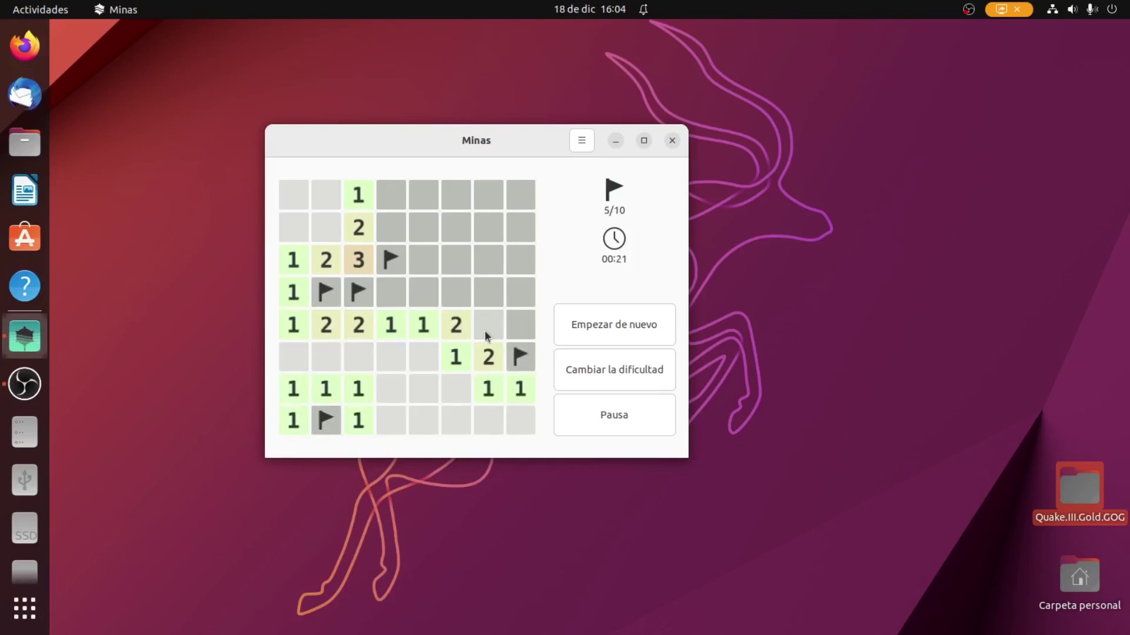
{"action": "right_click", "coordinate": [485, 330]}
{"action": "left_click", "coordinate": [487, 353]}
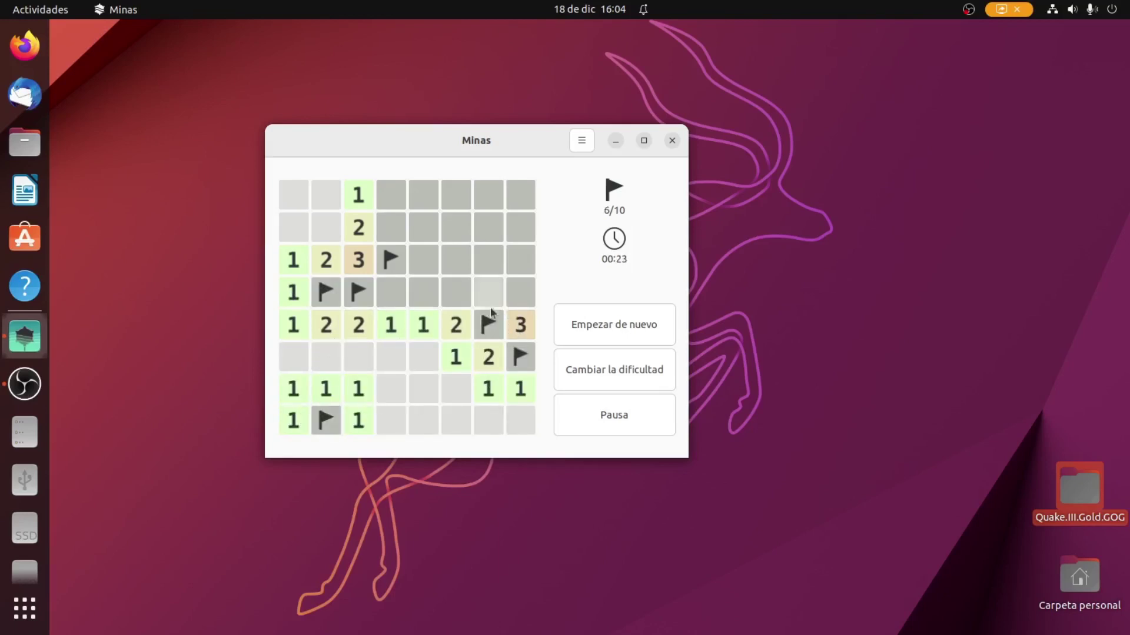
Flag row 4 column 6 and uncover the safe cells around it and further up in rows 2 to 4.
{"action": "left_click", "coordinate": [390, 291]}
{"action": "left_click", "coordinate": [392, 321]}
{"action": "right_click", "coordinate": [455, 293]}
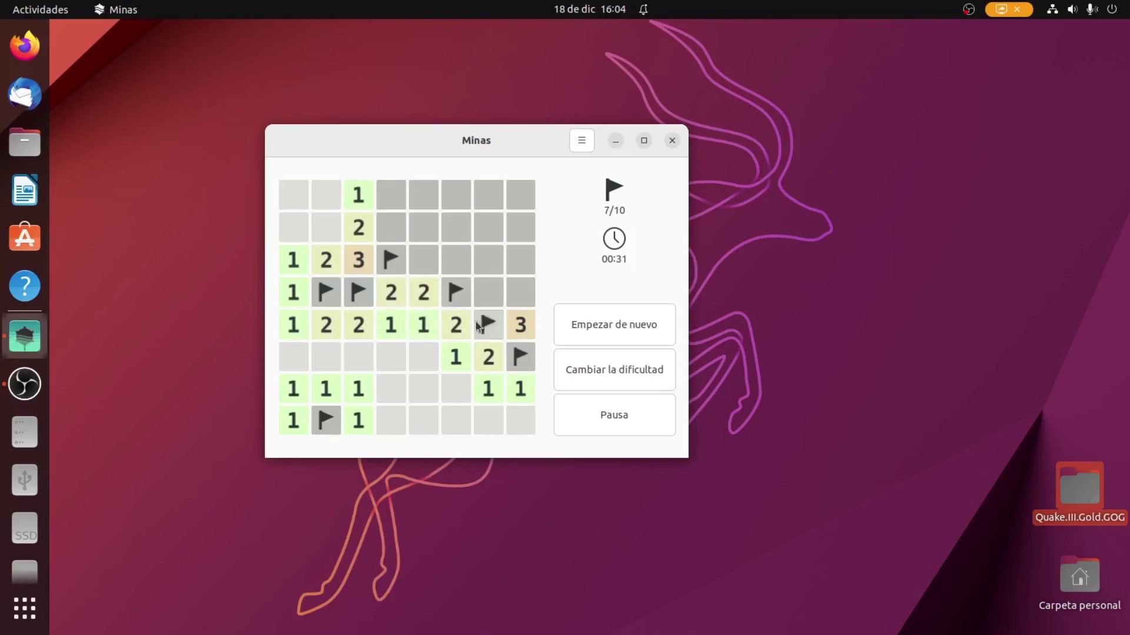
{"action": "left_click", "coordinate": [488, 293]}
{"action": "left_click", "coordinate": [421, 263]}
{"action": "left_click", "coordinate": [423, 227]}
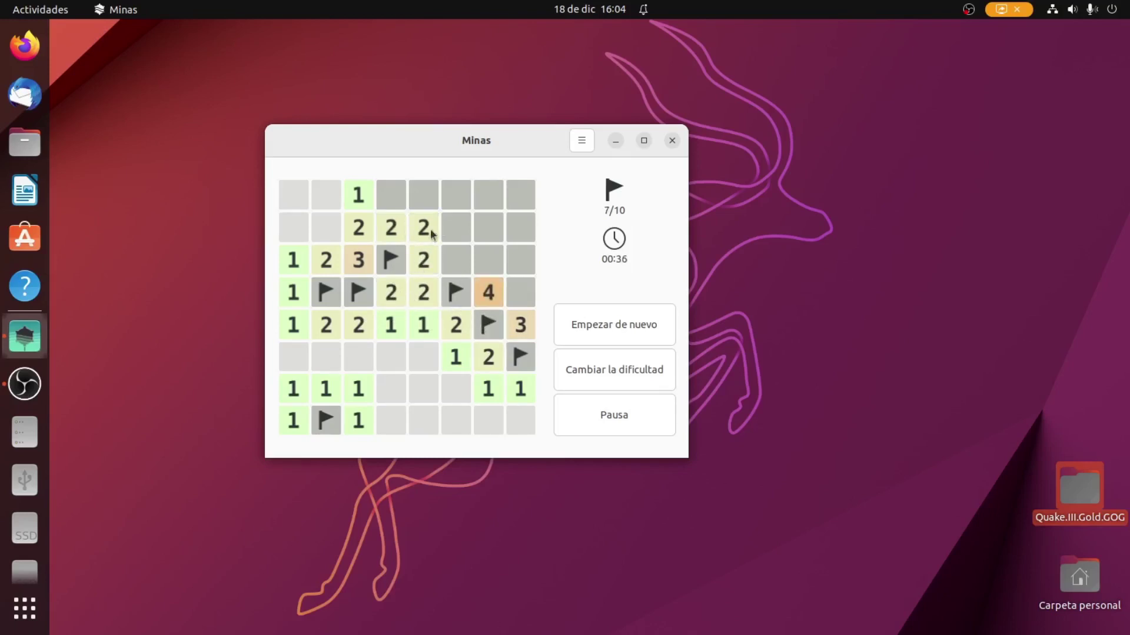
{"action": "left_click", "coordinate": [456, 227]}
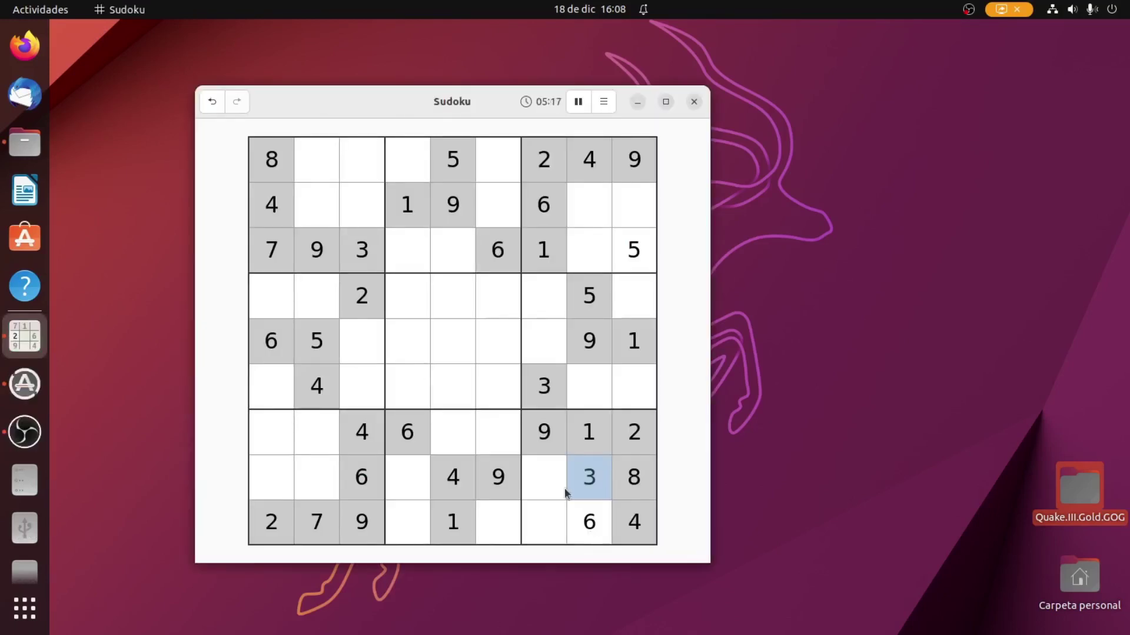
In Sudoku, enter 7 in row 8 column 7, 1 in row 8 column 2 and 2 in row 2 column 2.
{"action": "left_click", "coordinate": [544, 480]}
{"action": "type", "text": "7"}
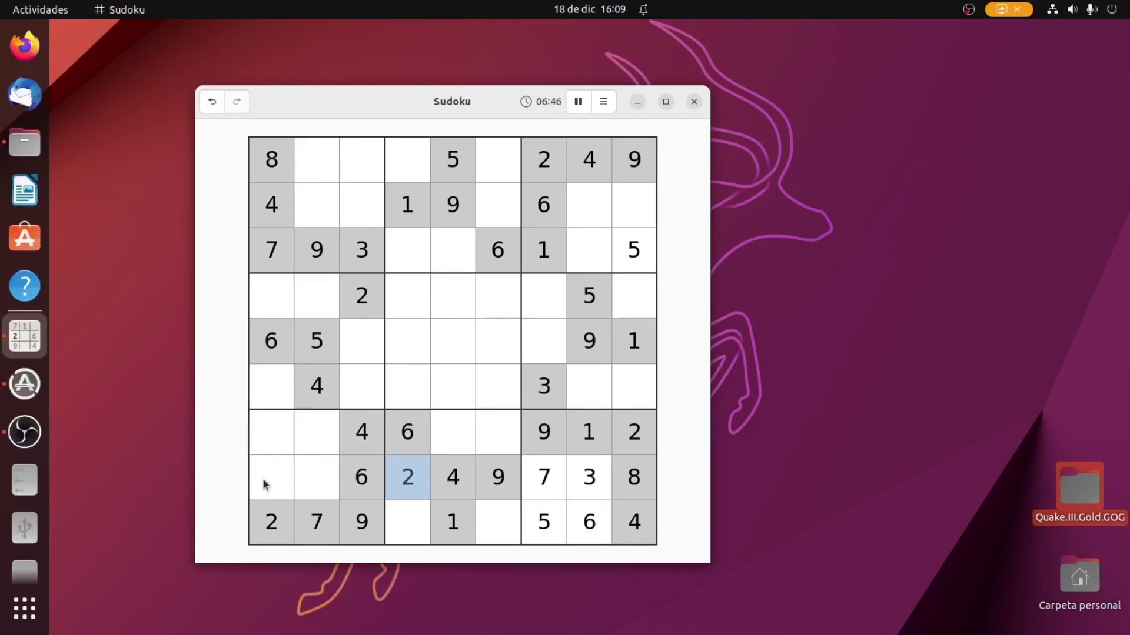
{"action": "left_click", "coordinate": [316, 476]}
{"action": "type", "text": "1"}
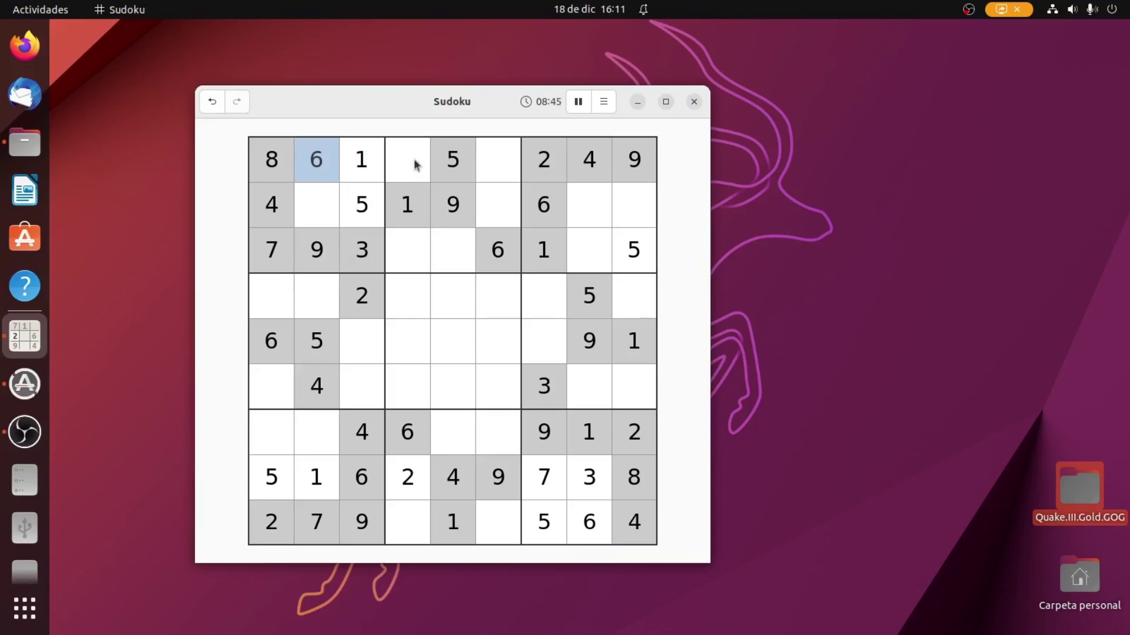
{"action": "left_click", "coordinate": [309, 212]}
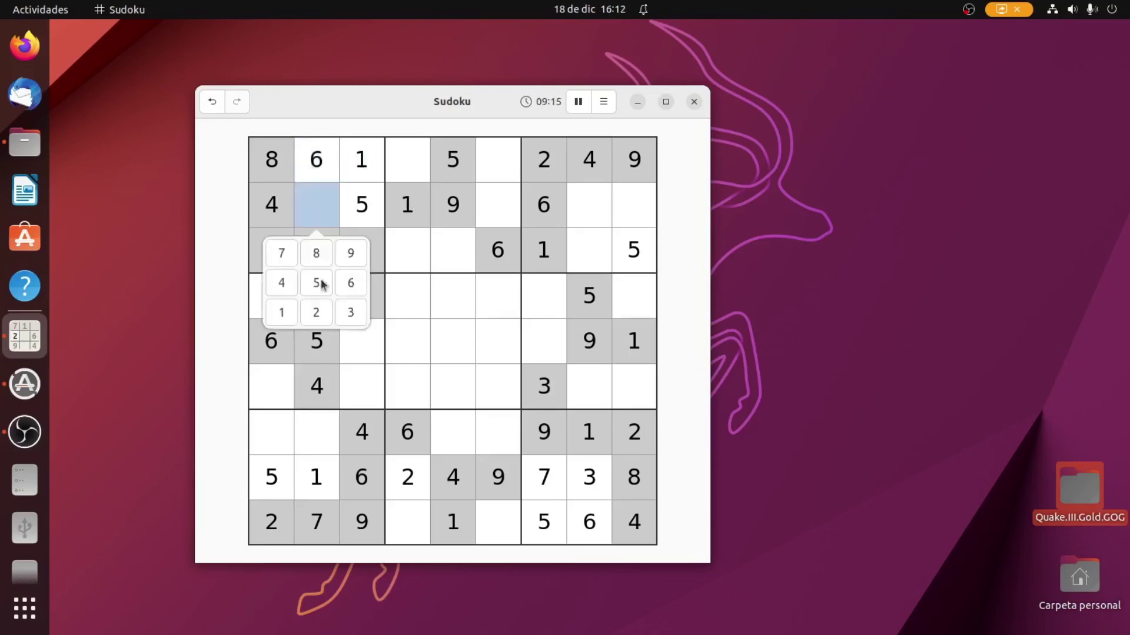
{"action": "left_click", "coordinate": [318, 304]}
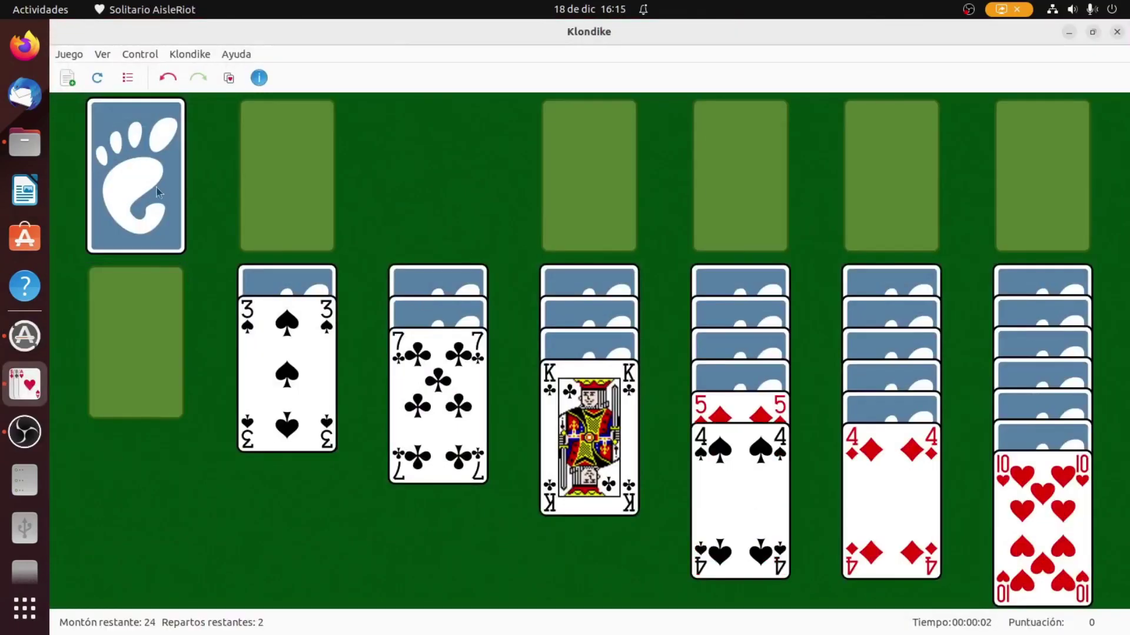
In AisleRiot's Klondike, deal a card, then move the three of spades onto the four of diamonds and the king of clubs to the empty column.
{"action": "left_click", "coordinate": [136, 175]}
{"action": "left_click_drag", "start_coordinate": [285, 353], "coordinate": [891, 465]}
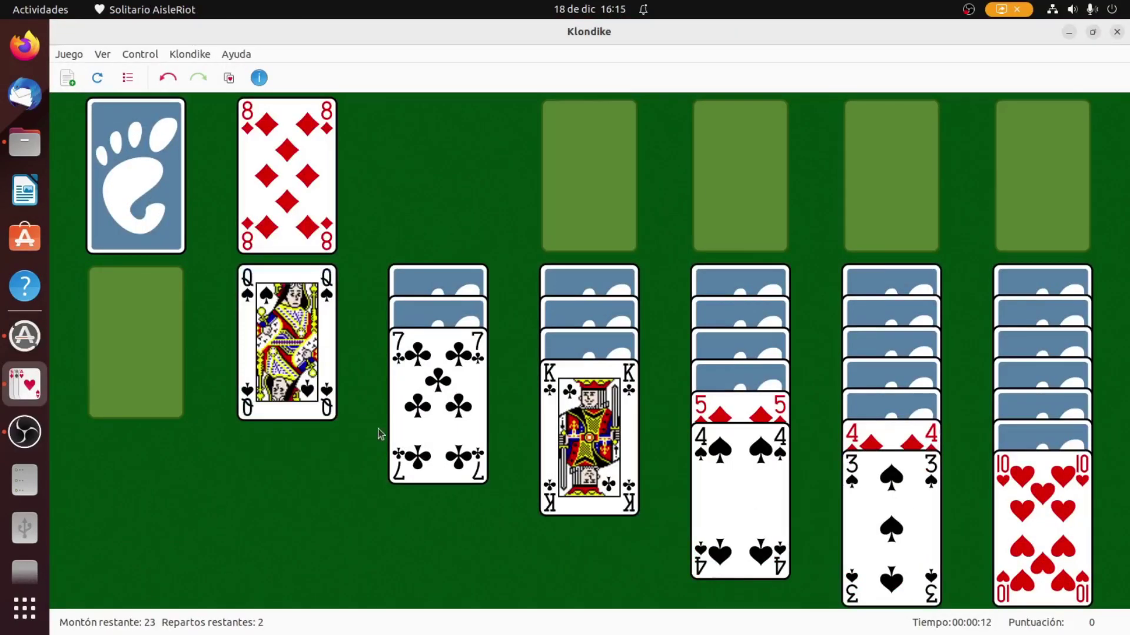
{"action": "left_click_drag", "start_coordinate": [589, 441], "coordinate": [136, 330]}
Deal cards from the stock and build them onto the first and second columns.
{"action": "left_click", "coordinate": [136, 176]}
{"action": "left_click_drag", "start_coordinate": [287, 176], "coordinate": [136, 365]}
{"action": "left_click", "coordinate": [136, 175]}
{"action": "left_click_drag", "start_coordinate": [287, 176], "coordinate": [279, 375]}
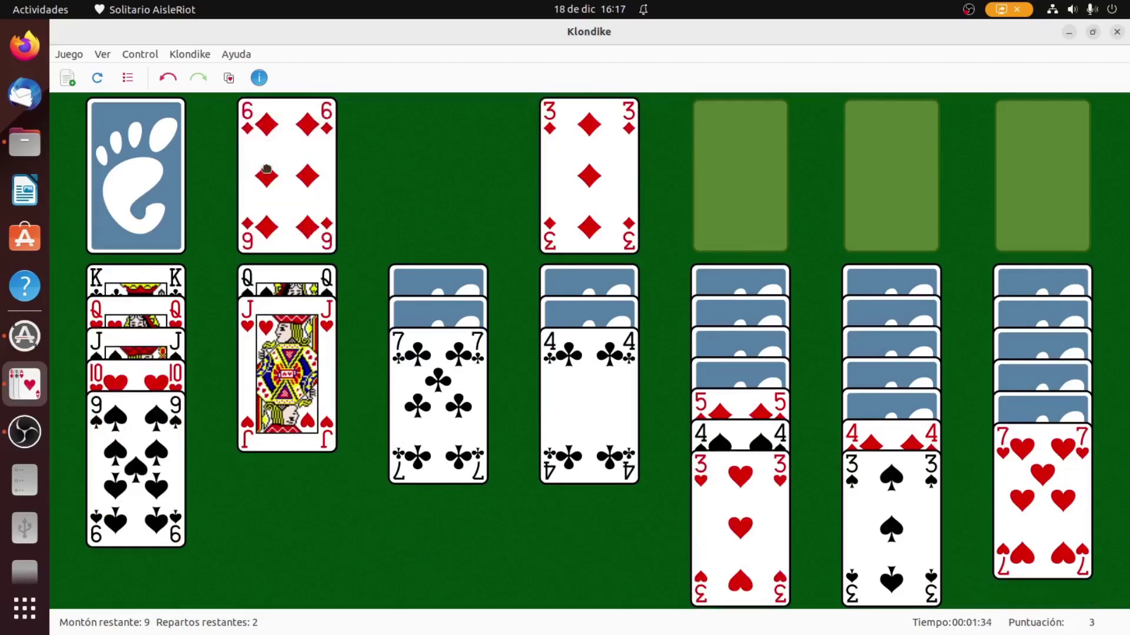
Place the six of diamonds on the seven of clubs and the two of spades on the three of hearts, dealing from the stock.
{"action": "left_click_drag", "start_coordinate": [287, 175], "coordinate": [438, 400]}
{"action": "left_click", "coordinate": [136, 175]}
{"action": "left_click_drag", "start_coordinate": [287, 175], "coordinate": [740, 500]}
{"action": "left_click", "coordinate": [136, 176]}
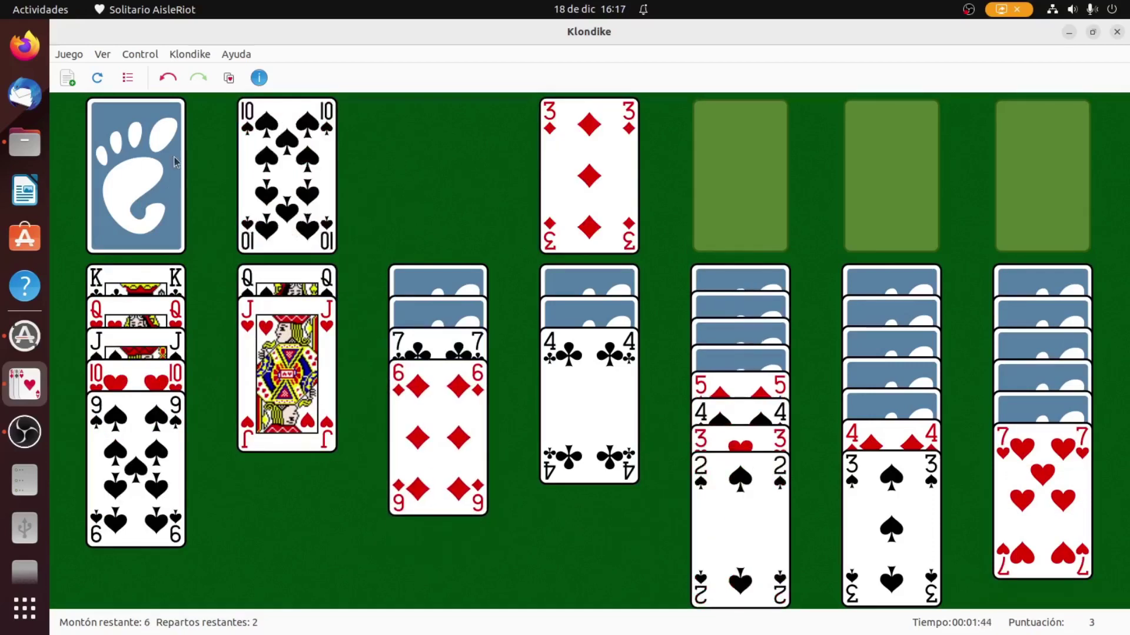
Deal another card, move it to the second foundation pile and deal again.
{"action": "left_click", "coordinate": [136, 176]}
{"action": "left_click_drag", "start_coordinate": [287, 175], "coordinate": [708, 189]}
{"action": "left_click", "coordinate": [136, 175]}
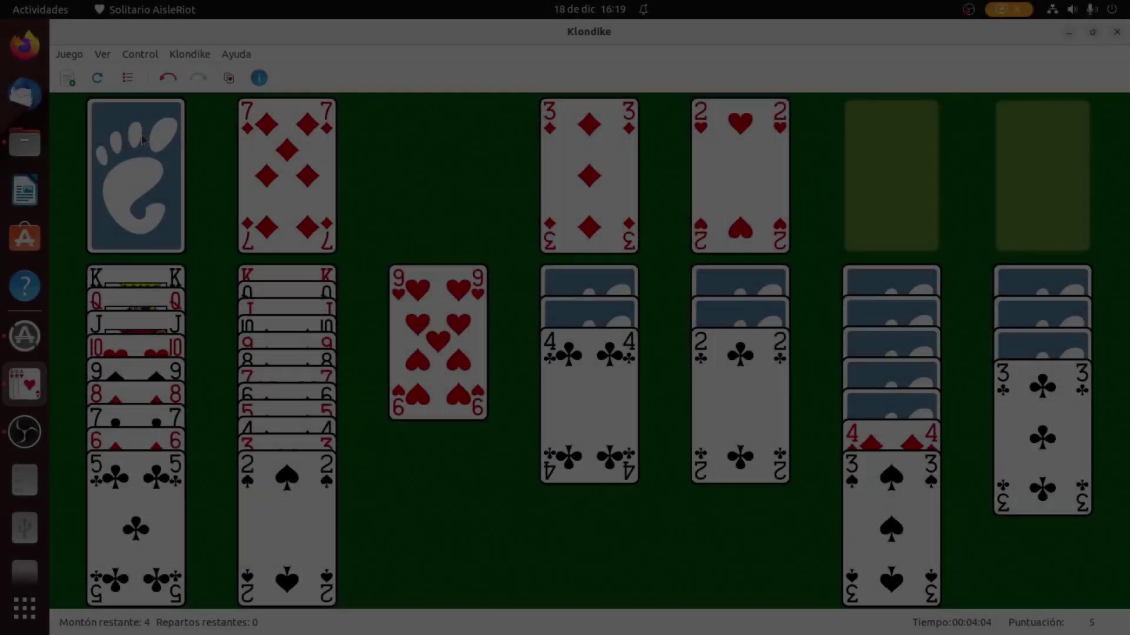
Place the eight of clubs on the nine of hearts, deal again, and move the four of diamonds sequence onto the five of clubs.
{"action": "left_click_drag", "start_coordinate": [287, 176], "coordinate": [438, 376]}
{"action": "left_click", "coordinate": [136, 175]}
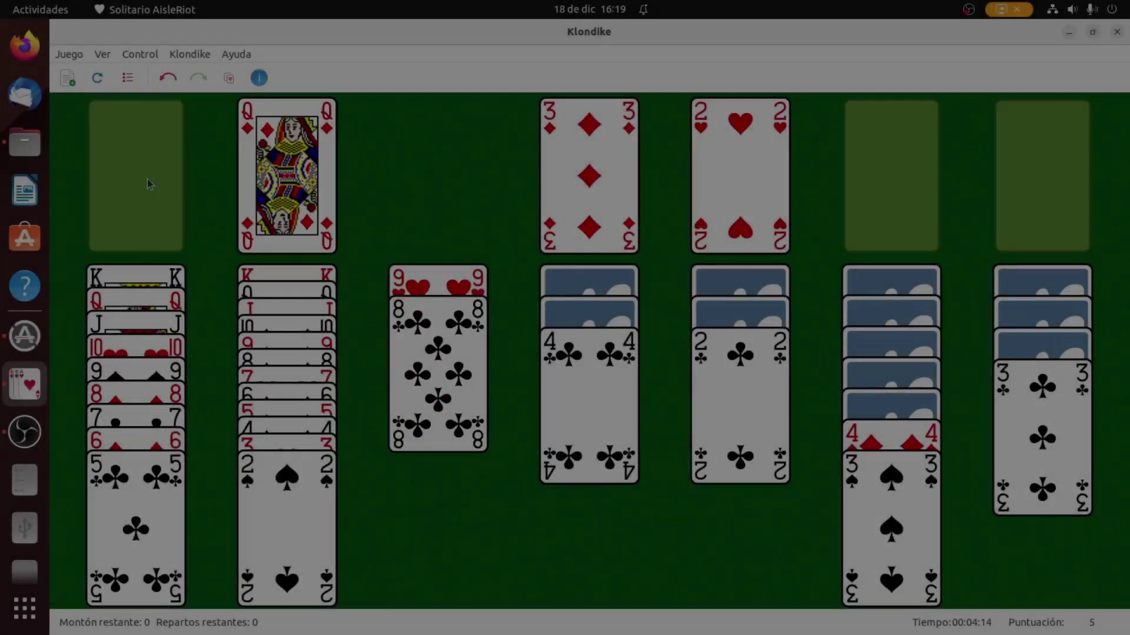
{"action": "left_click_drag", "start_coordinate": [892, 438], "coordinate": [136, 471]}
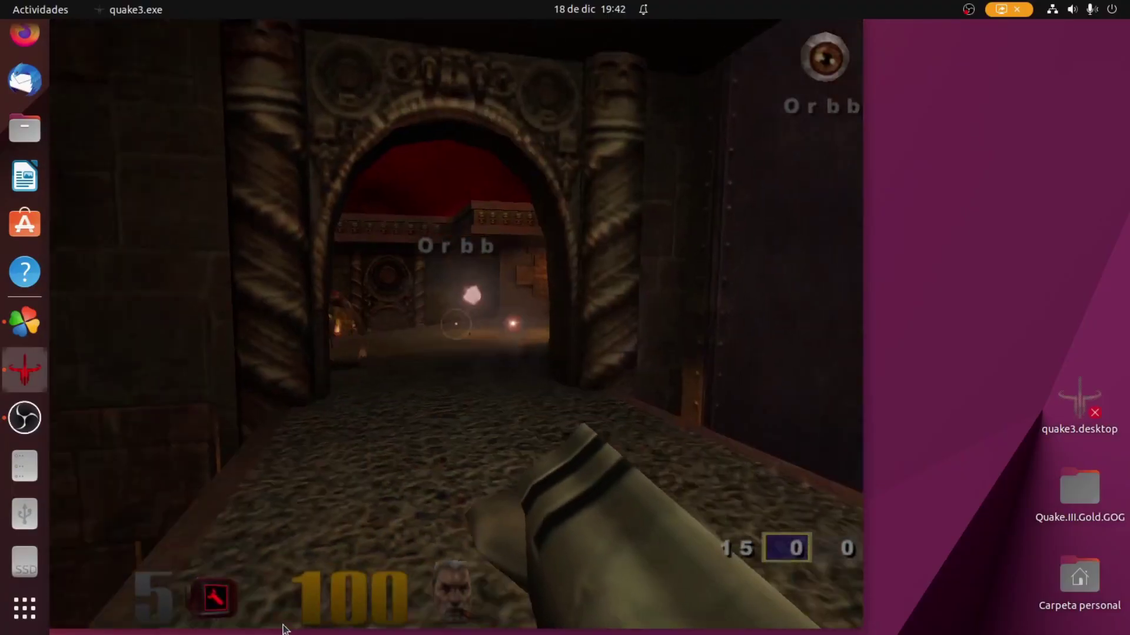
{"action": "left_click", "coordinate": [283, 628]}
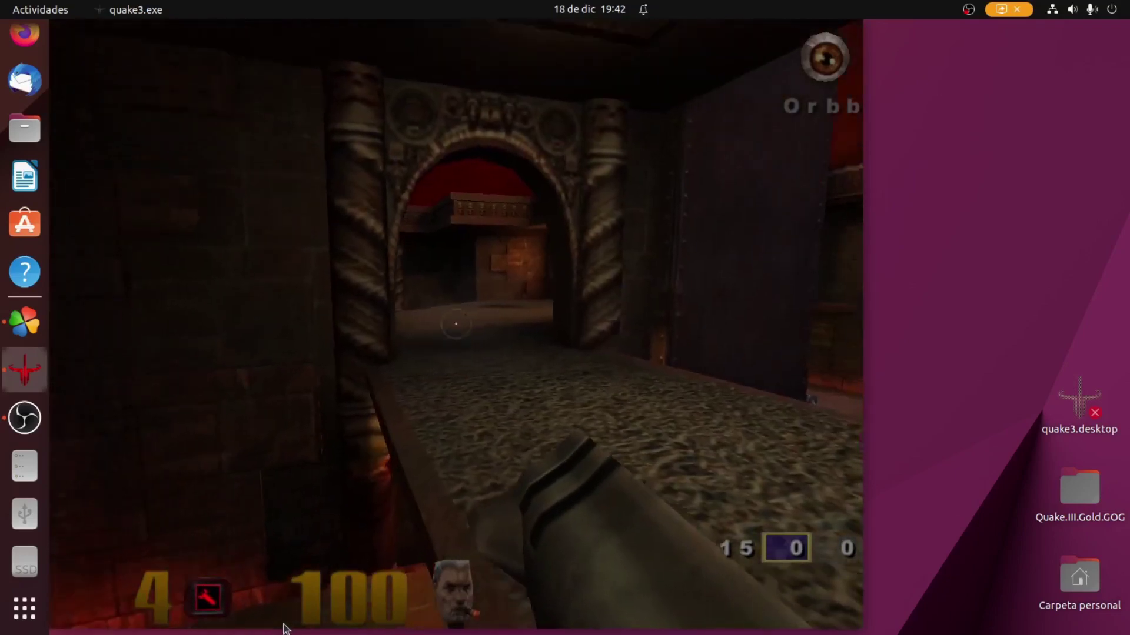
{"action": "left_click", "coordinate": [282, 628]}
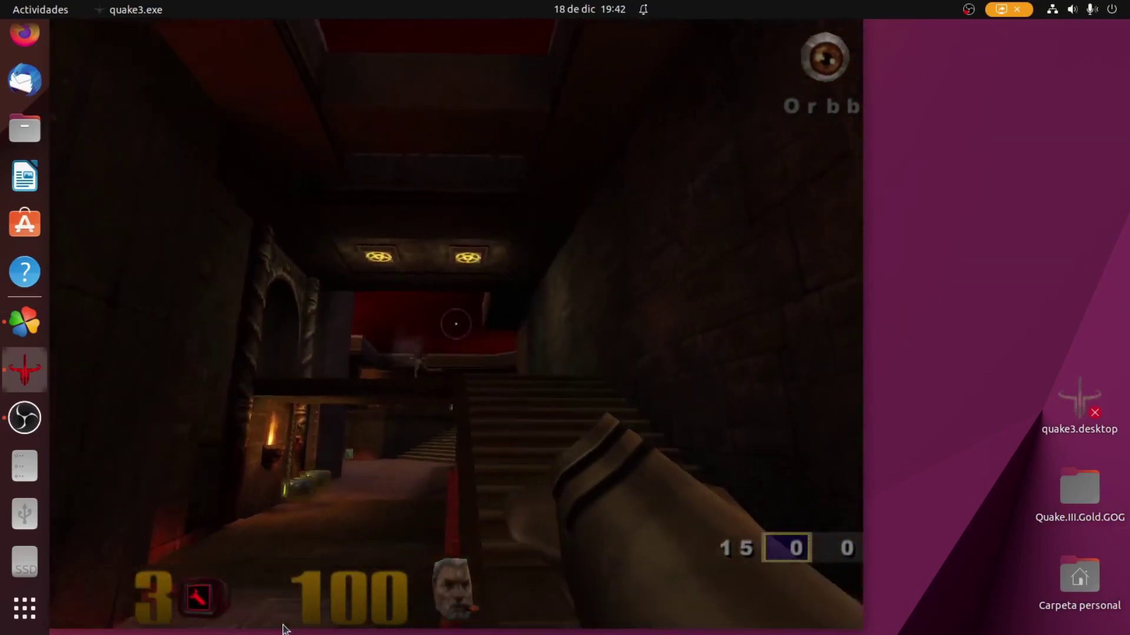
{"action": "key", "text": "w"}
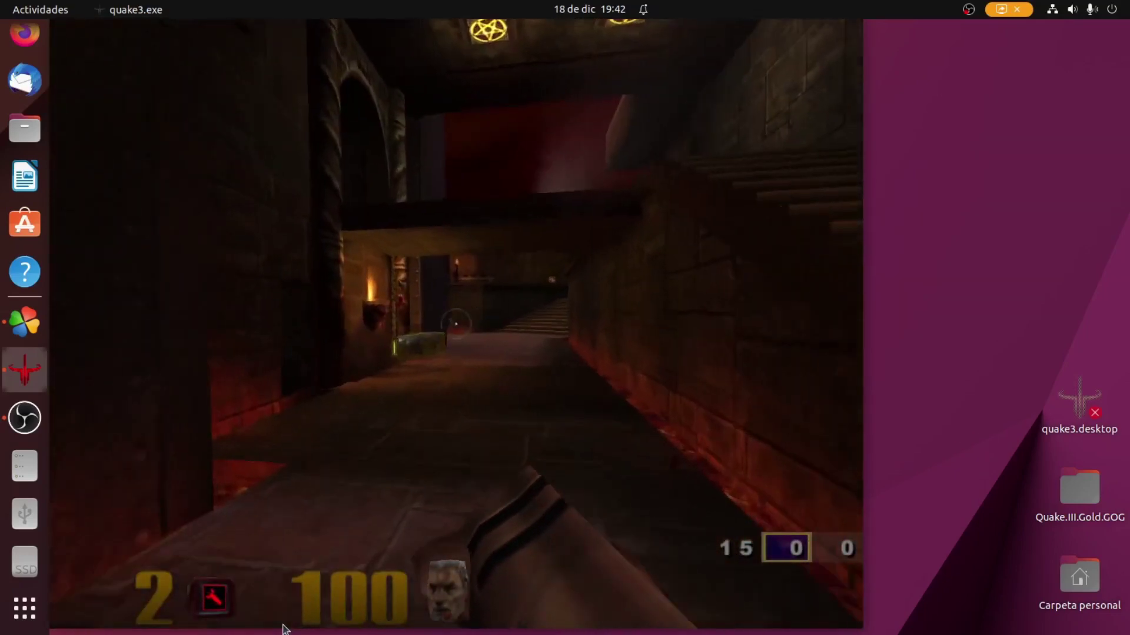
{"action": "key", "text": "w"}
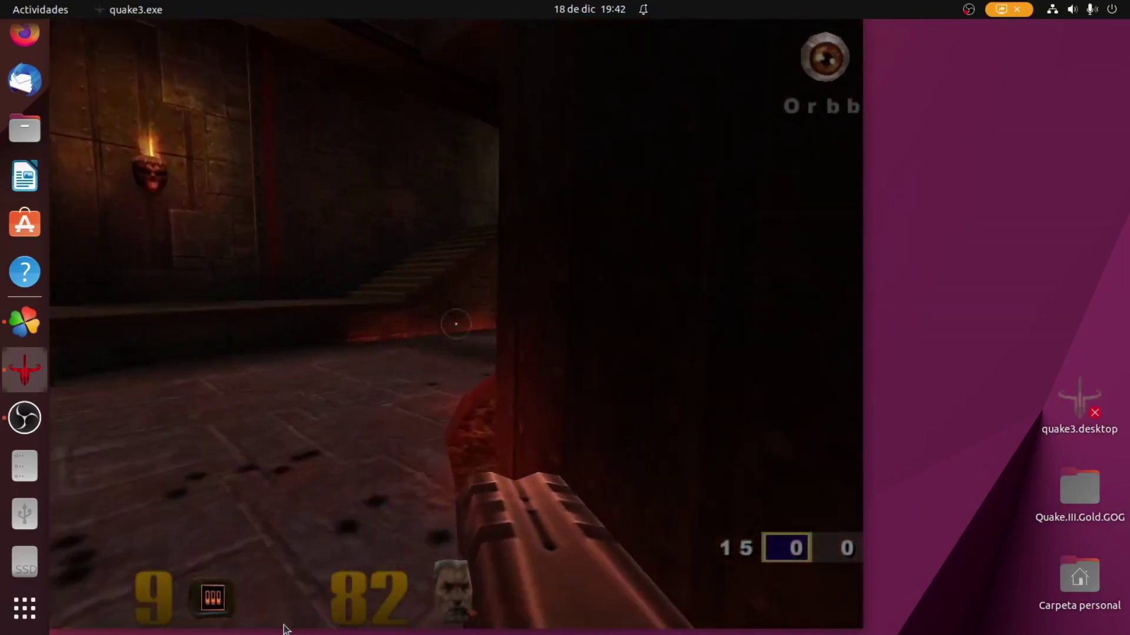
{"action": "left_click", "coordinate": [283, 628]}
{"action": "key", "text": "w"}
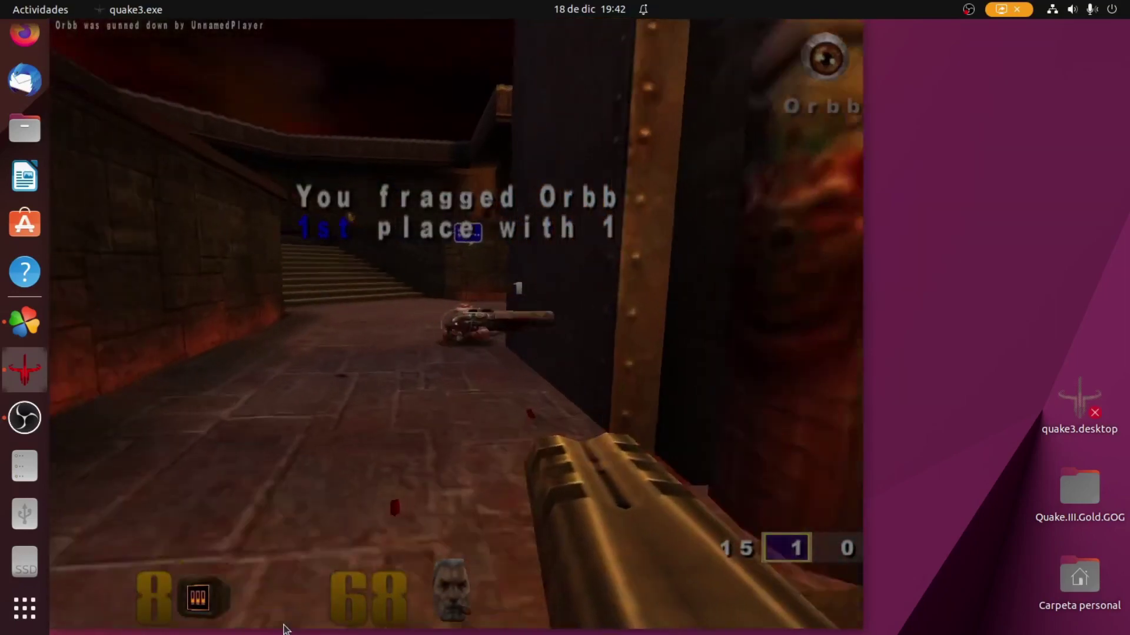
Advance through the Quake III arena, frag Mynx with the shotgun and collect the 25 Health pickup.
{"action": "key", "text": "w"}
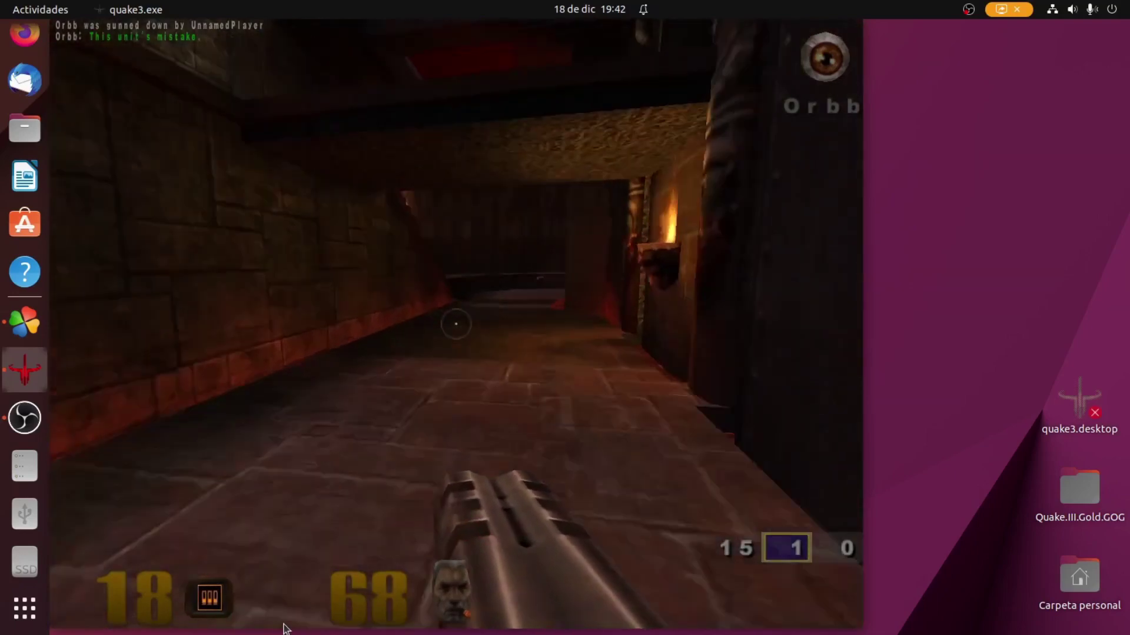
{"action": "key", "text": "w"}
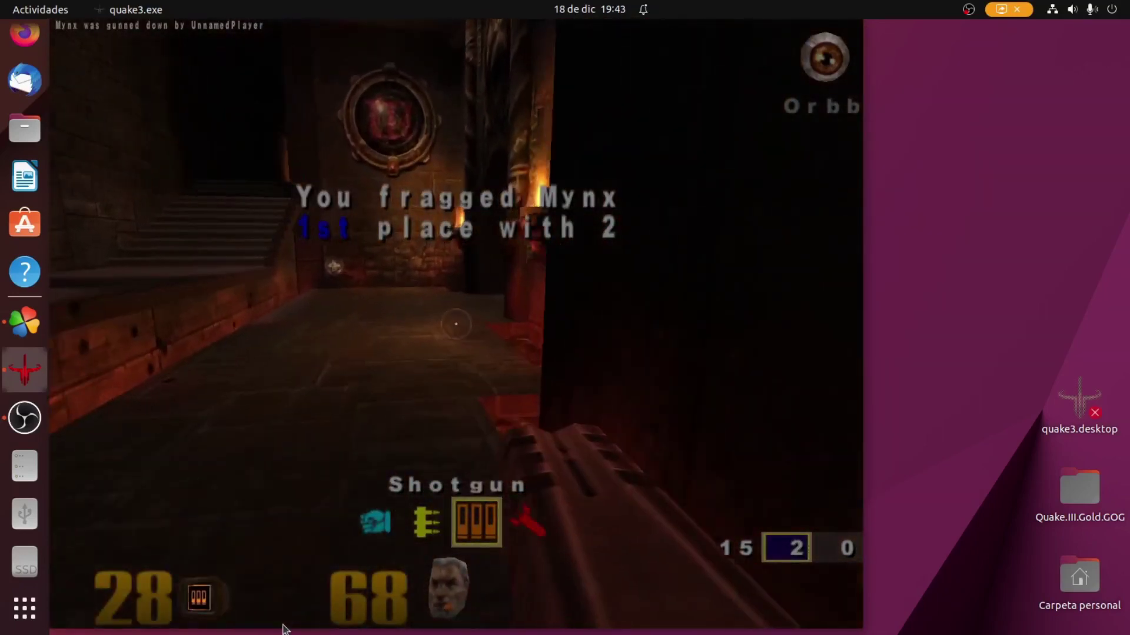
{"action": "key", "text": "w"}
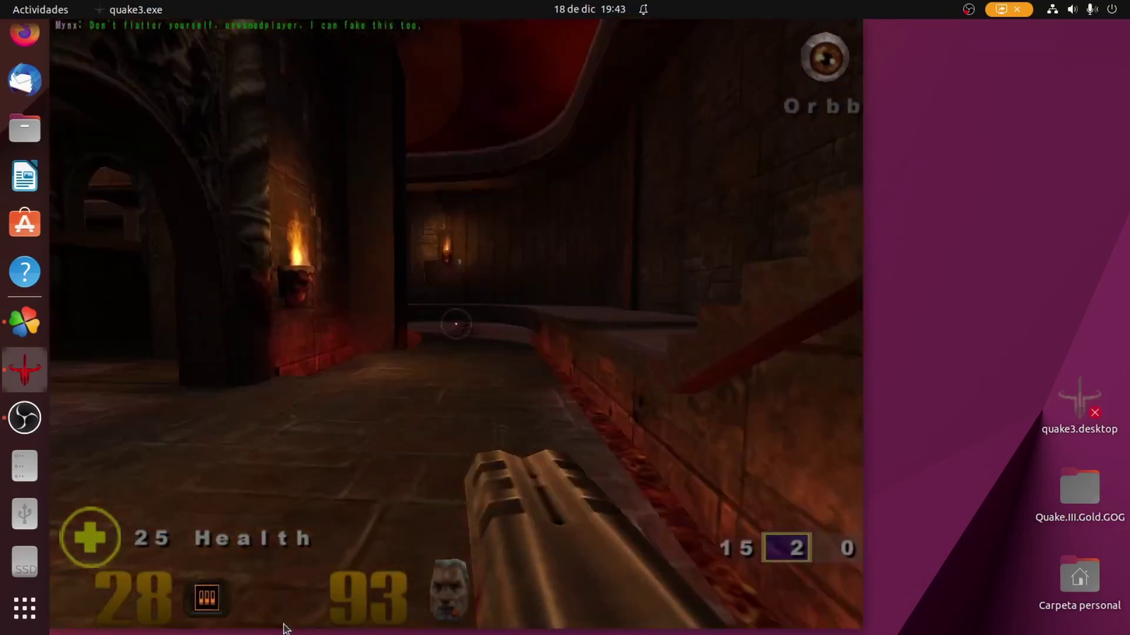
{"action": "key", "text": "w"}
{"action": "key", "text": "w"}
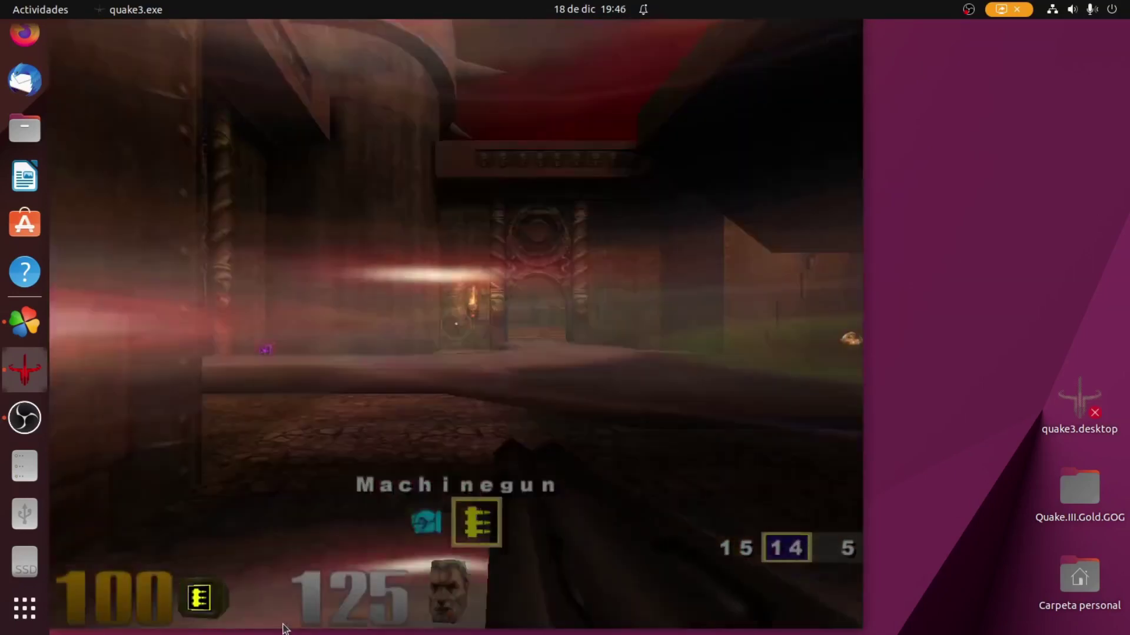
Run through the archway and along the lava-lined corridor, collecting the shells and the shotgun.
{"action": "key", "text": "w"}
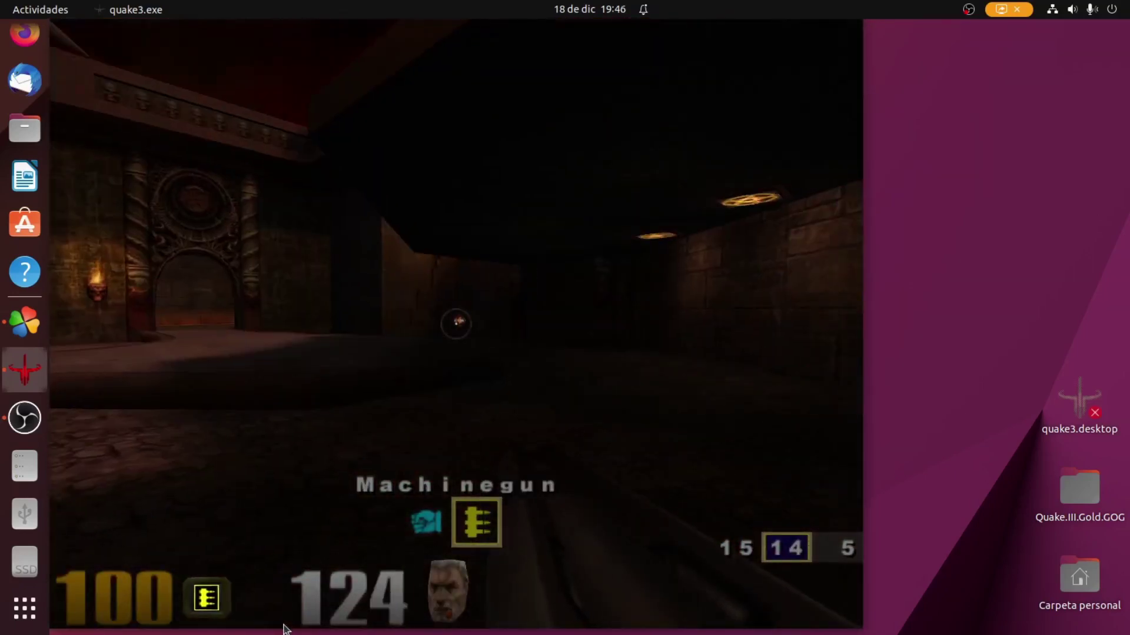
{"action": "key", "text": "w"}
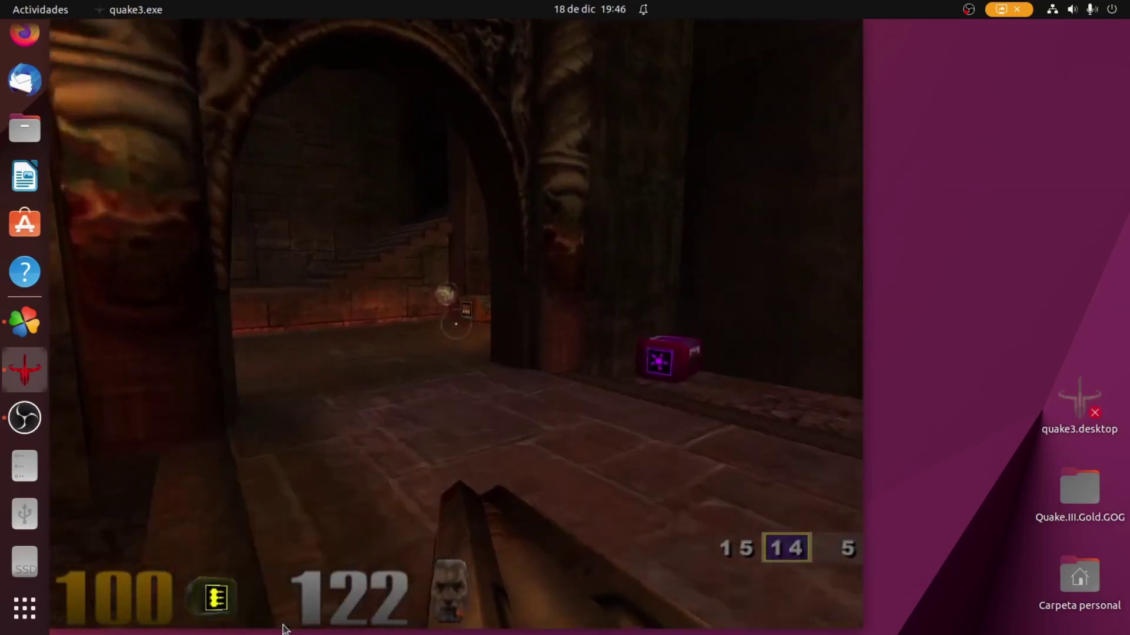
{"action": "key", "text": "w"}
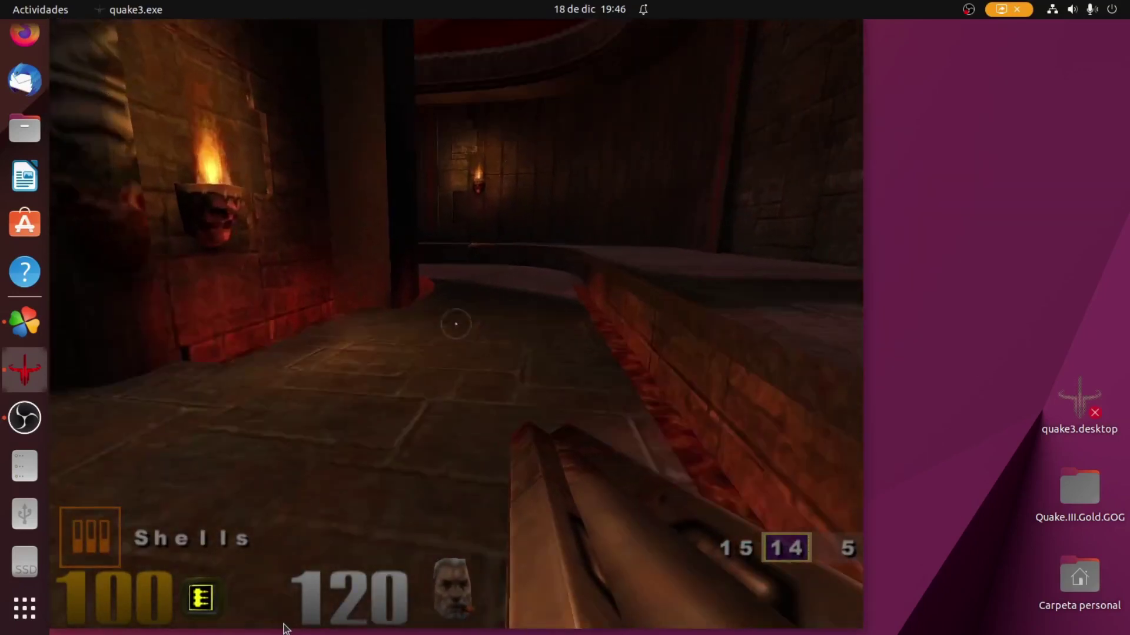
{"action": "key", "text": "w"}
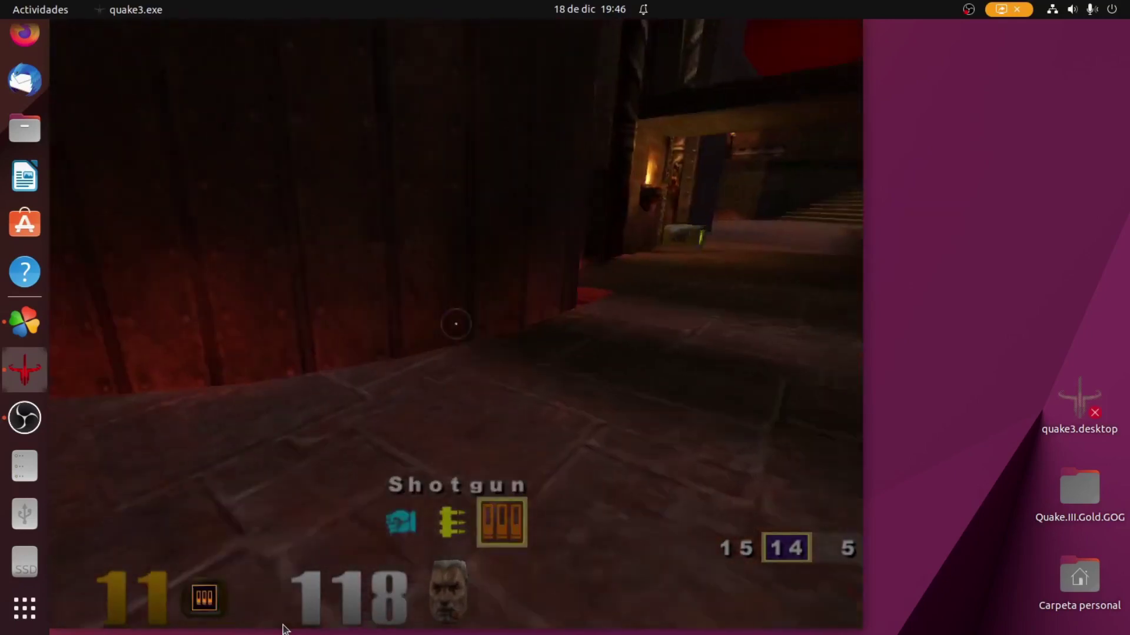
Approach the opponents by the stairs, shoot to finish the match, and leave the winners' podium for level selection.
{"action": "key", "text": "w"}
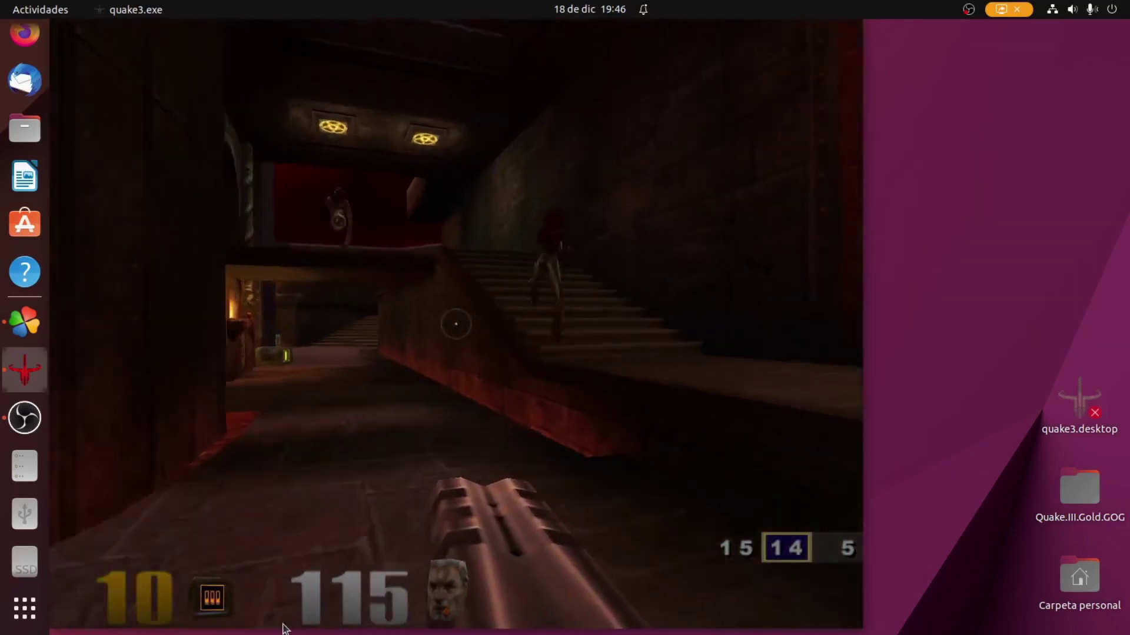
{"action": "left_click", "coordinate": [283, 628]}
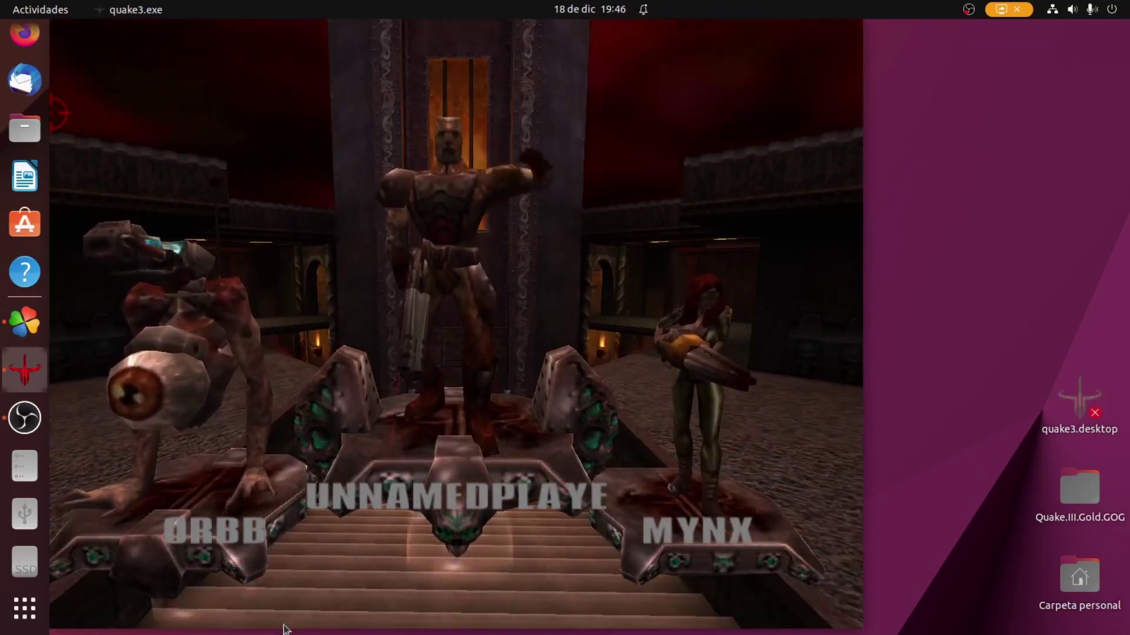
{"action": "left_click", "coordinate": [155, 597]}
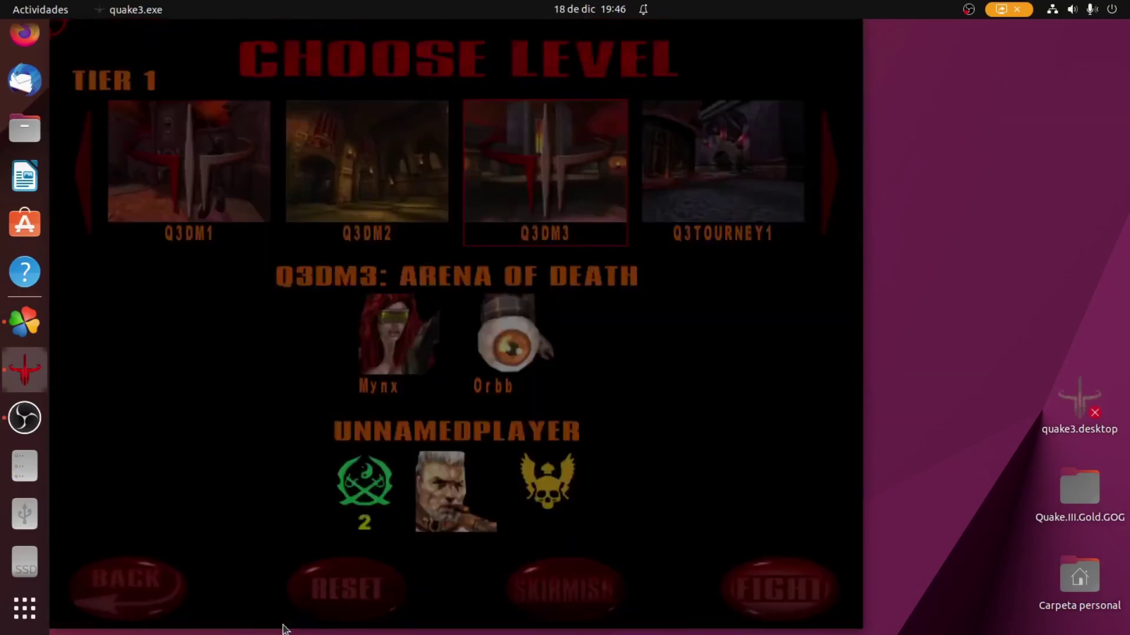